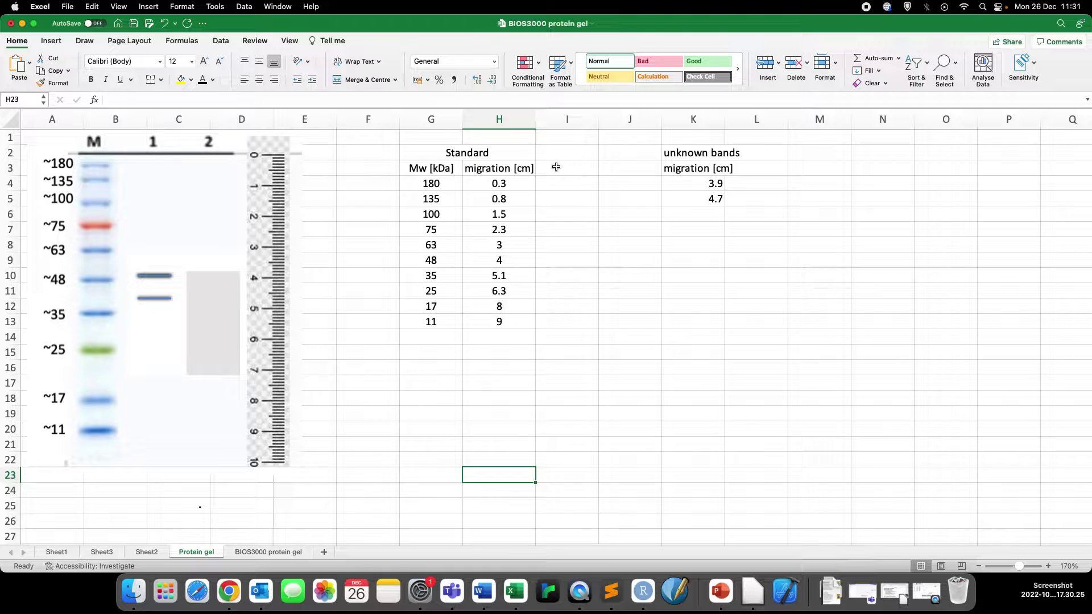
# Bring up the Draw tools to hand-mark the gel's minus and plus electrode poles.
pyautogui.click(91, 47)
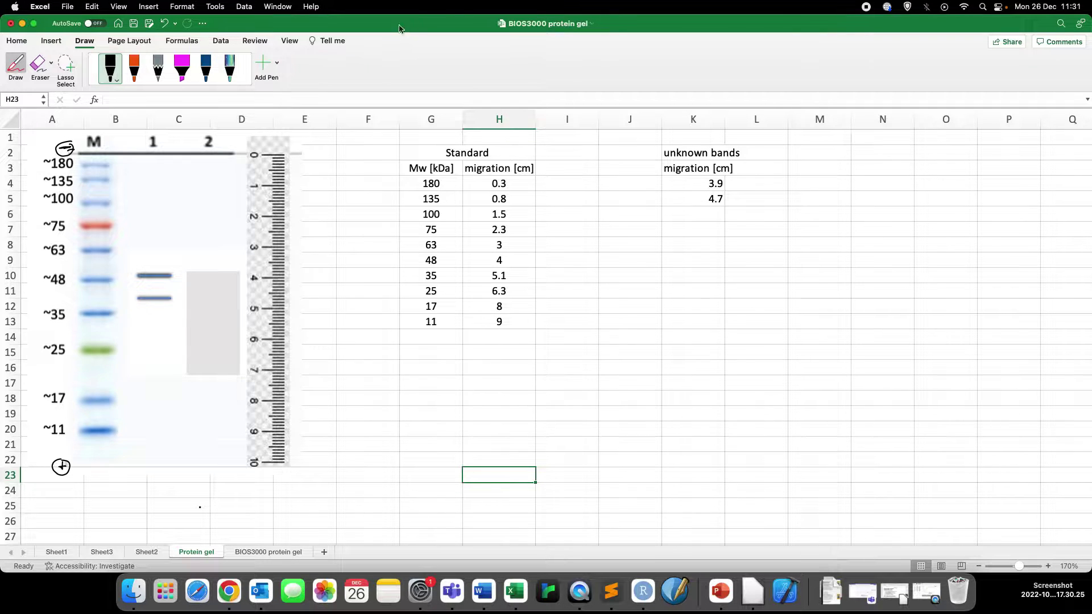
# Turn off pen drawing mode and bring up the chart insertion options.
pyautogui.click(20, 67)
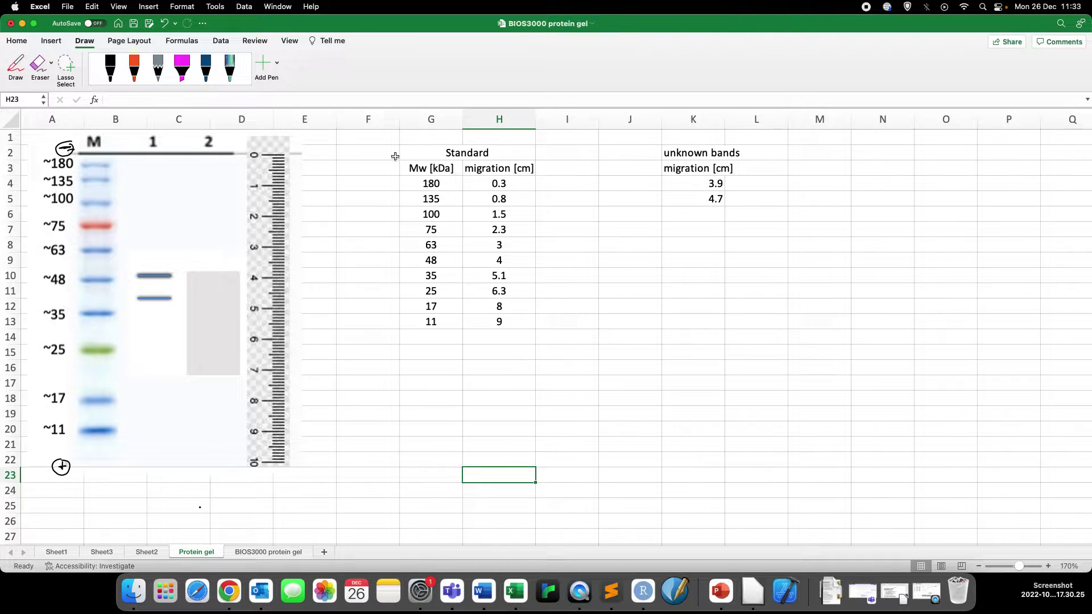
pyautogui.click(52, 40)
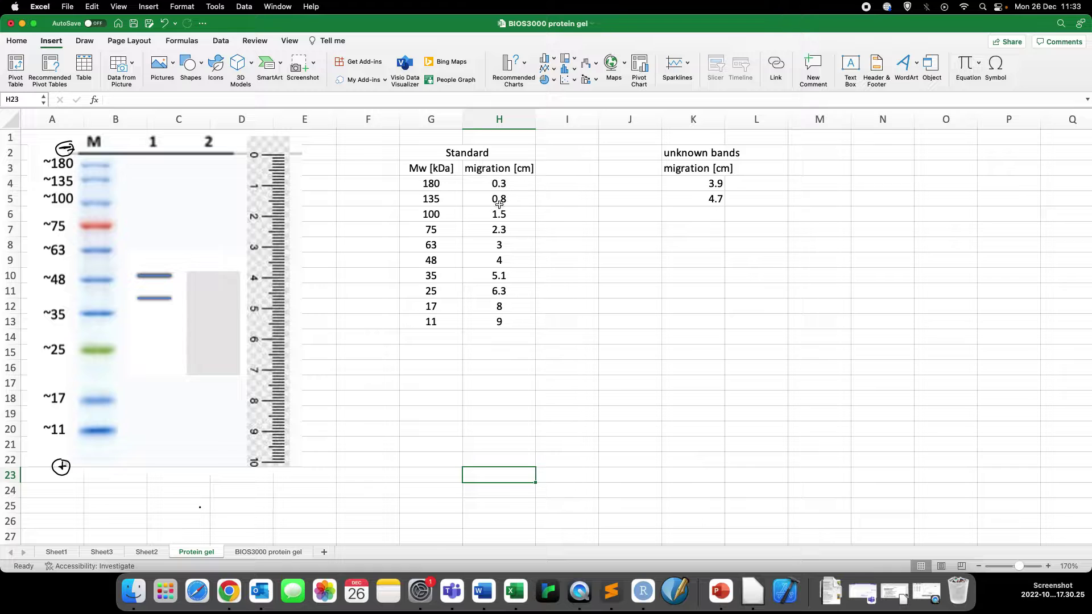
# Insert a Scatter with Smooth Lines and Markers chart of G3:H13, placed right of the table.
pyautogui.moveTo(415, 166); pyautogui.dragTo(495, 320)
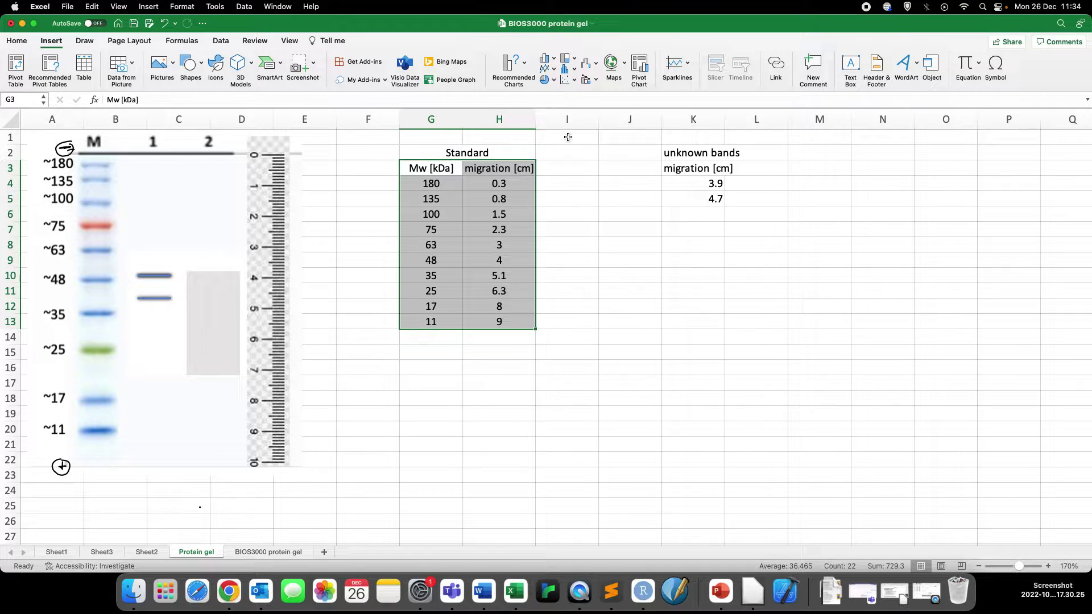
pyautogui.click(575, 82)
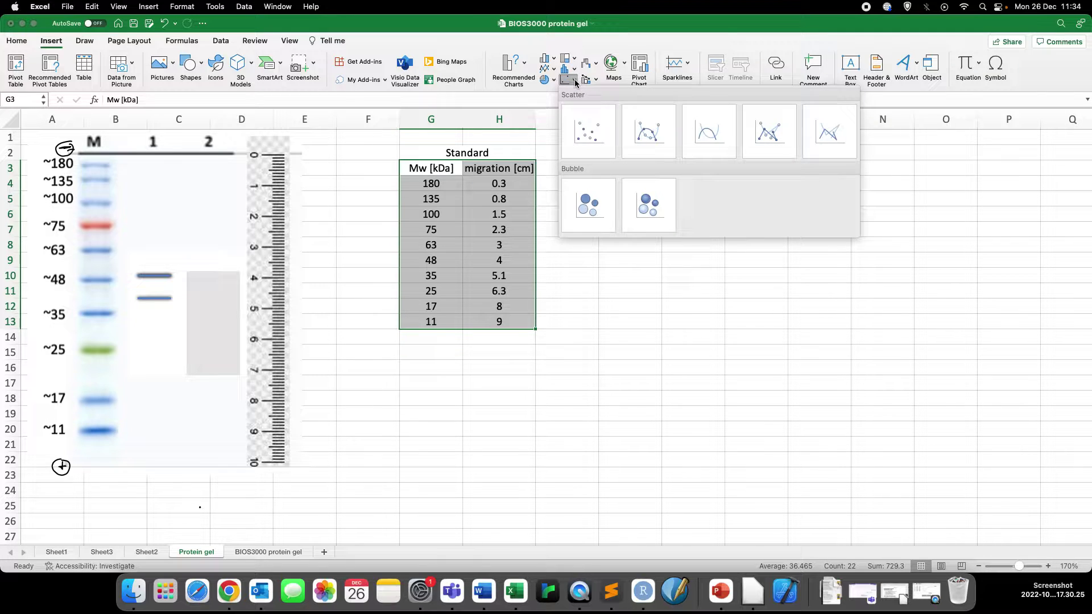
pyautogui.click(641, 135)
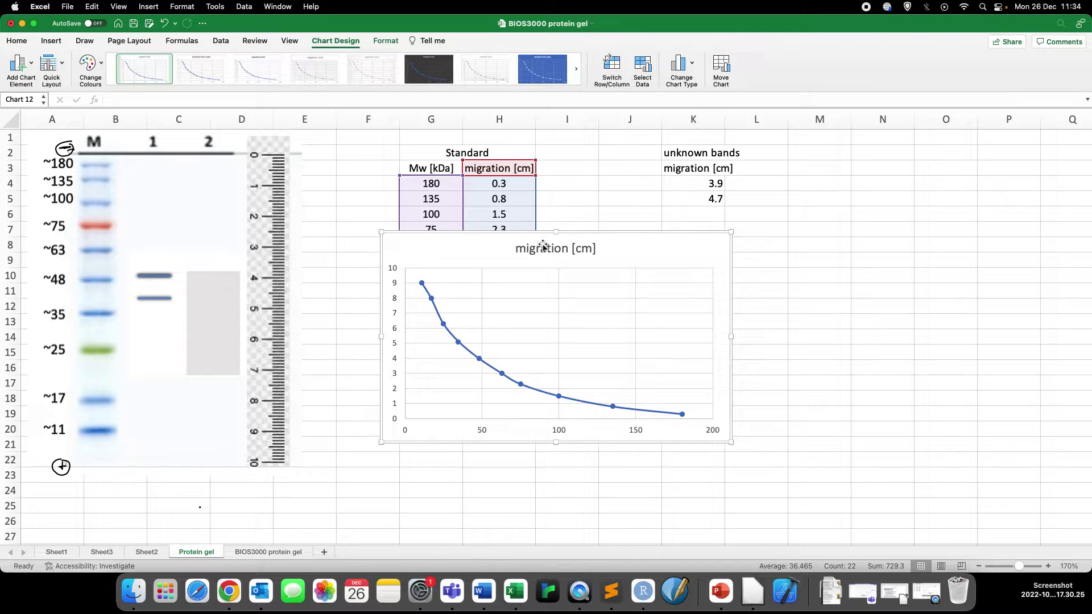
pyautogui.moveTo(498, 249); pyautogui.dragTo(677, 232)
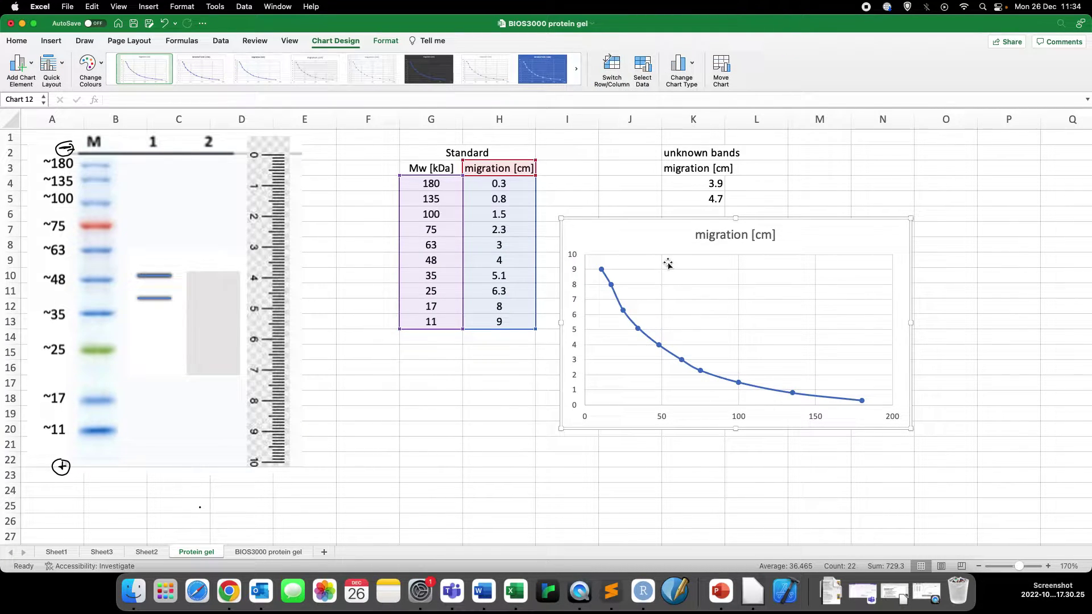
# Handwrite 'Mw (kDa)', 'migration [cm]' and the title 'Standard' on the chart in black ink.
pyautogui.click(86, 41)
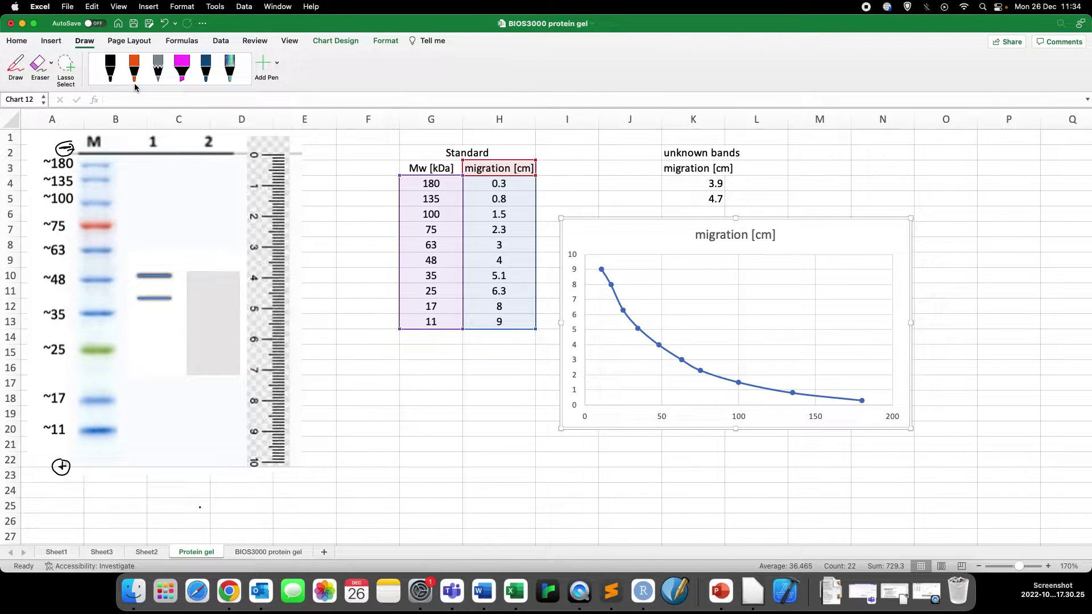
pyautogui.click(101, 81)
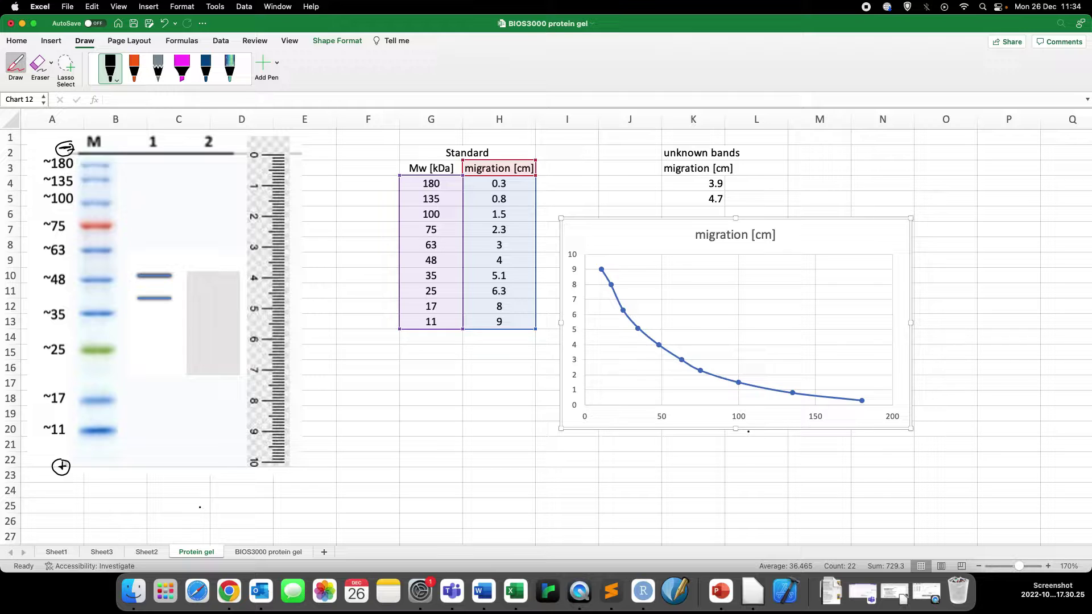
pyautogui.moveTo(760, 433); pyautogui.dragTo(764, 437)
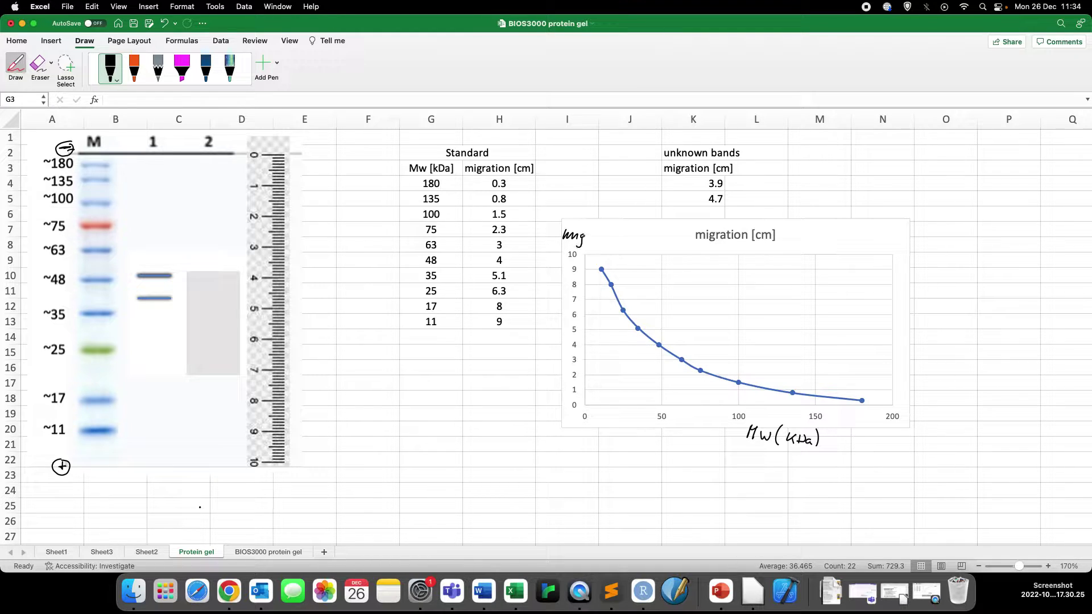
pyautogui.moveTo(591, 237); pyautogui.dragTo(595, 242)
pyautogui.moveTo(601, 254); pyautogui.dragTo(602, 258)
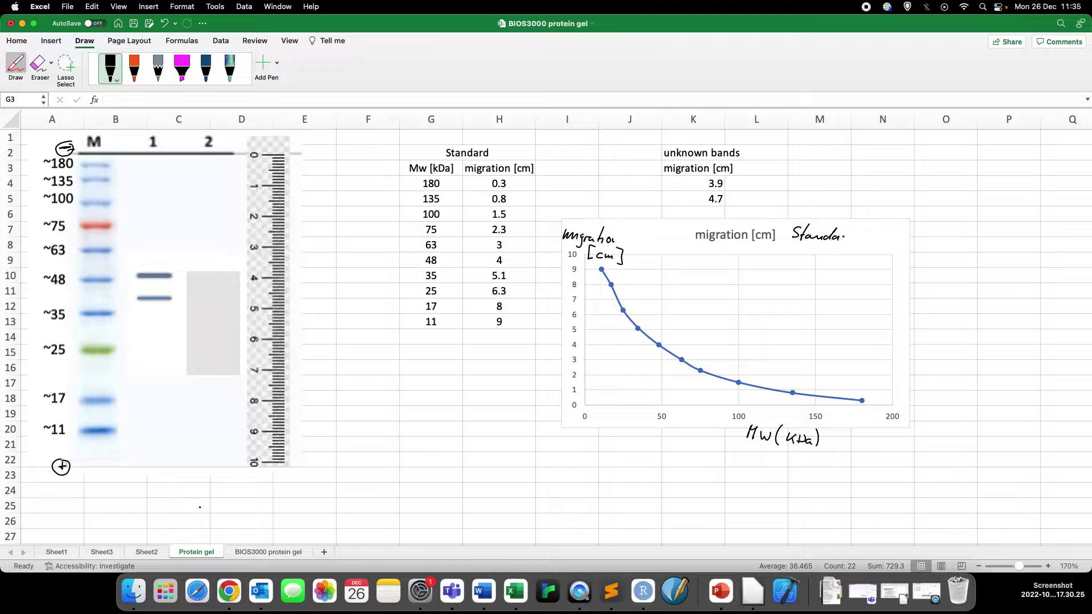
pyautogui.moveTo(849, 238); pyautogui.dragTo(863, 228)
pyautogui.click(22, 63)
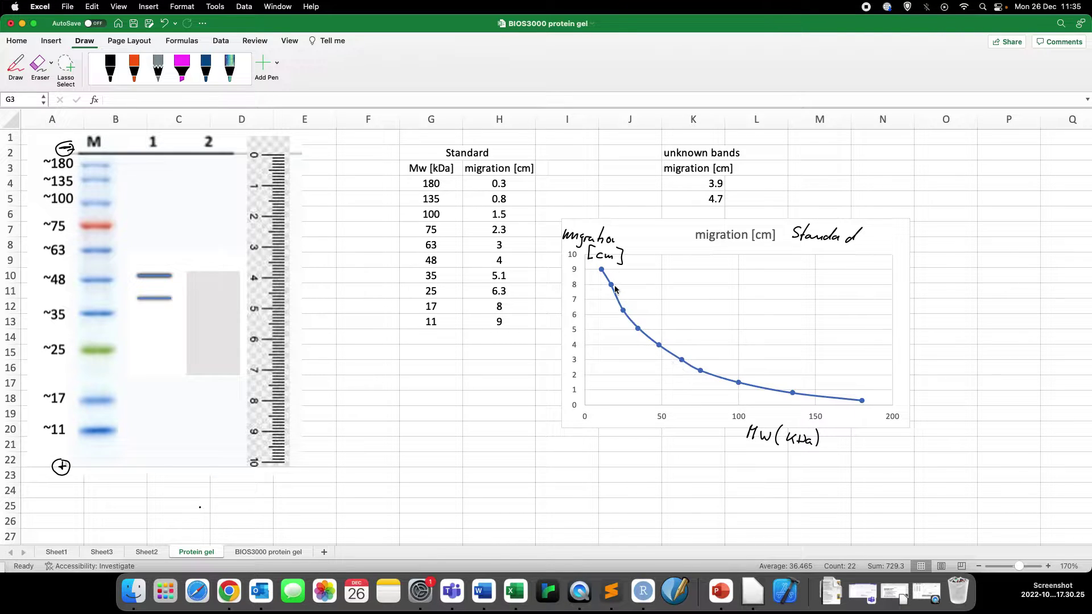
pyautogui.moveTo(617, 290)
pyautogui.click(130, 83)
pyautogui.click(130, 83)
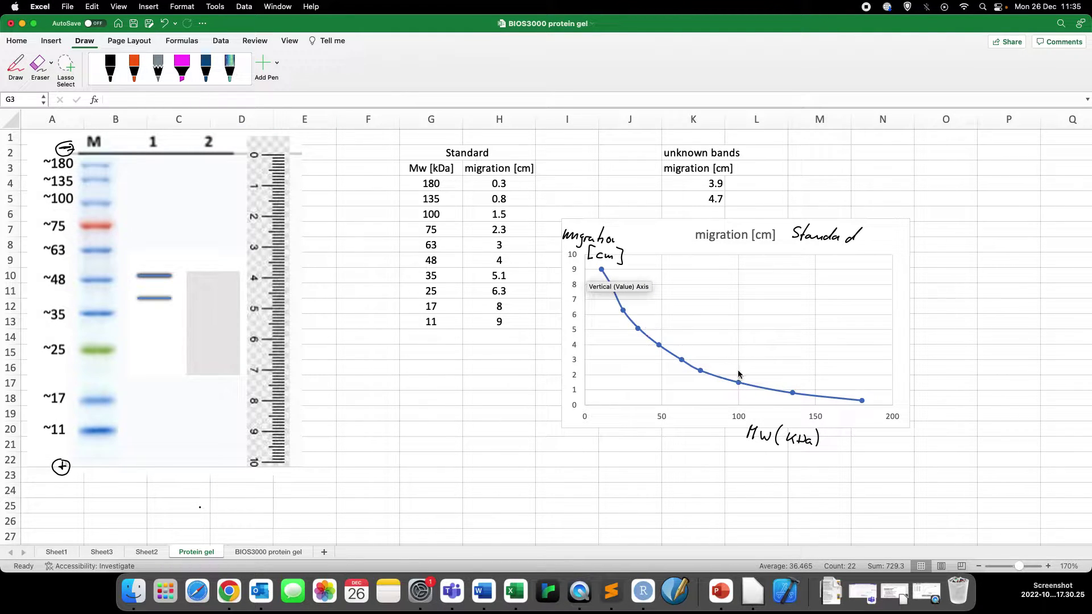
pyautogui.moveTo(601, 303)
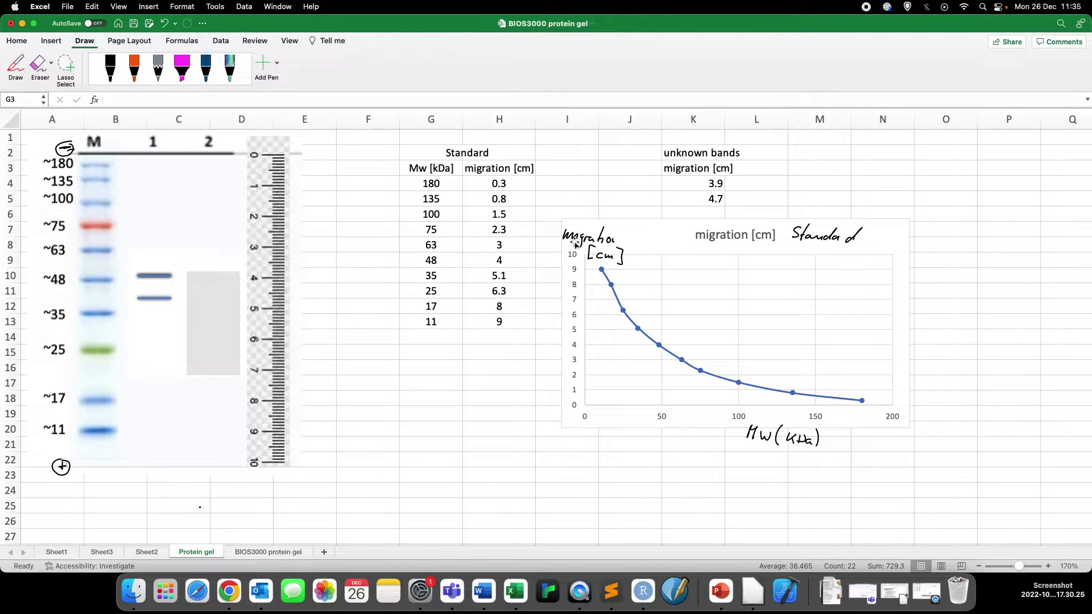
# Erase the handwritten migration [cm] and Mw (kDa) labels, then delete the scatter chart.
pyautogui.click(39, 63)
pyautogui.moveTo(569, 243)
pyautogui.mouseDown()
pyautogui.moveTo(619, 255)
pyautogui.moveTo(575, 234)
pyautogui.moveTo(705, 243)
pyautogui.moveTo(883, 231)
pyautogui.moveTo(831, 239)
pyautogui.mouseUp()
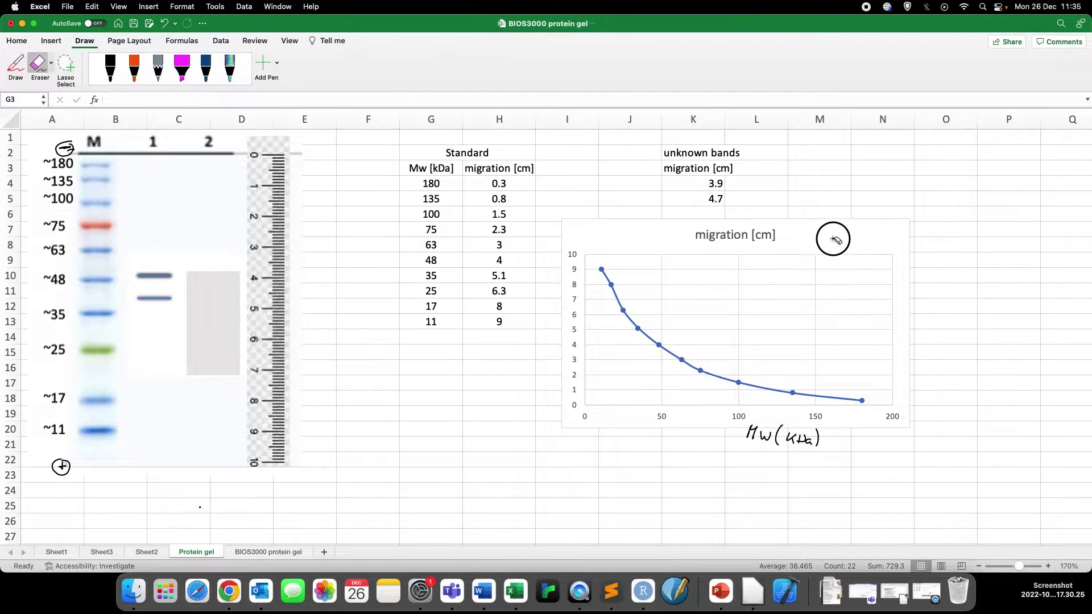
pyautogui.moveTo(805, 421)
pyautogui.mouseDown()
pyautogui.moveTo(749, 439)
pyautogui.moveTo(841, 439)
pyautogui.mouseUp()
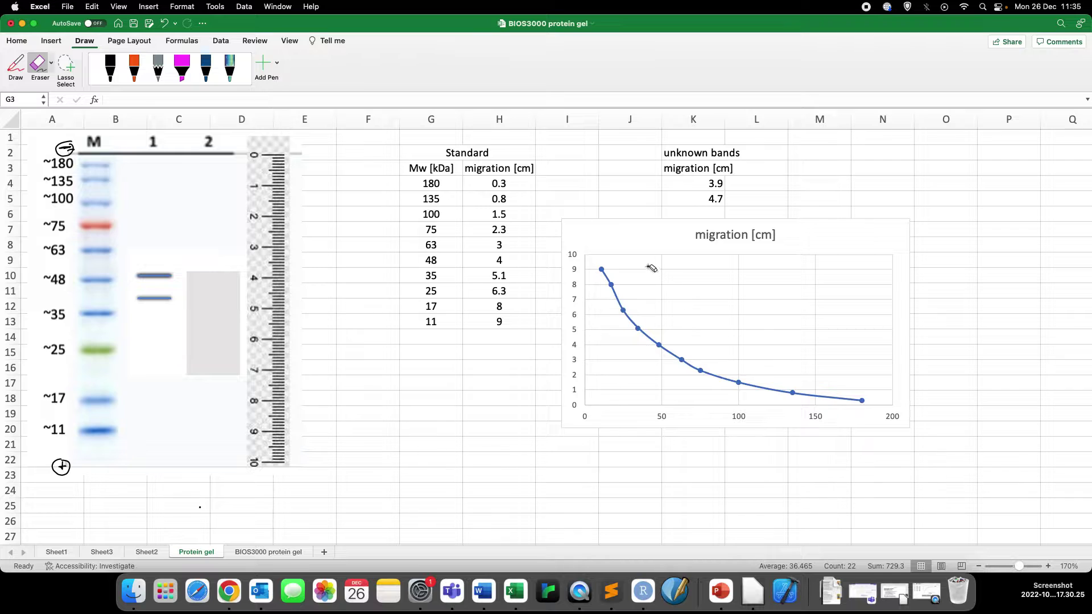
pyautogui.click(9, 70)
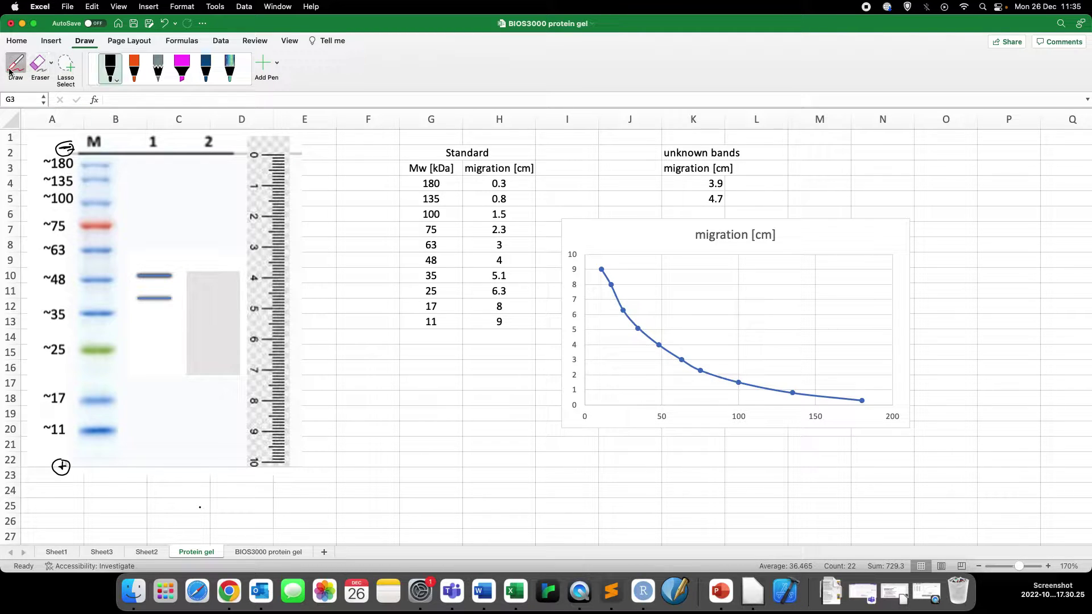
pyautogui.click(647, 248)
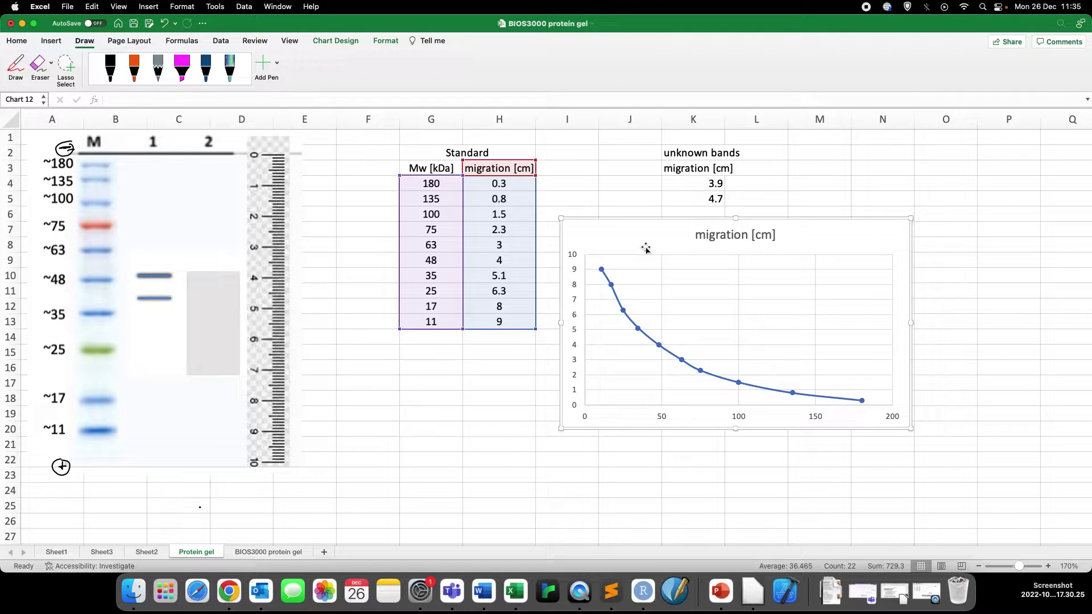
pyautogui.press('Delete')
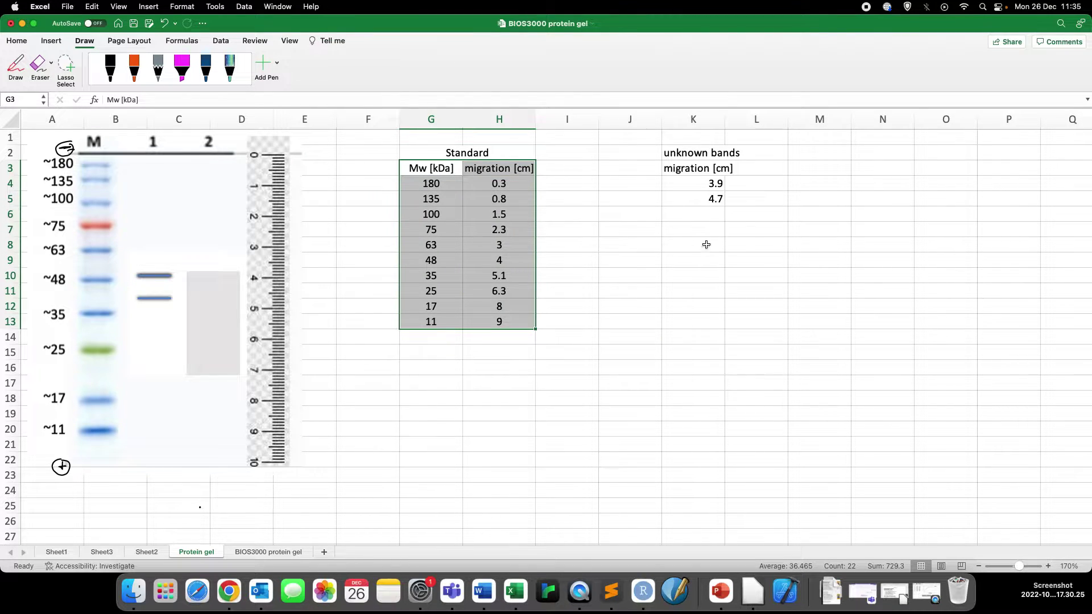
# Add the heading 'Log (Mw)' in cell F3.
pyautogui.click(737, 243)
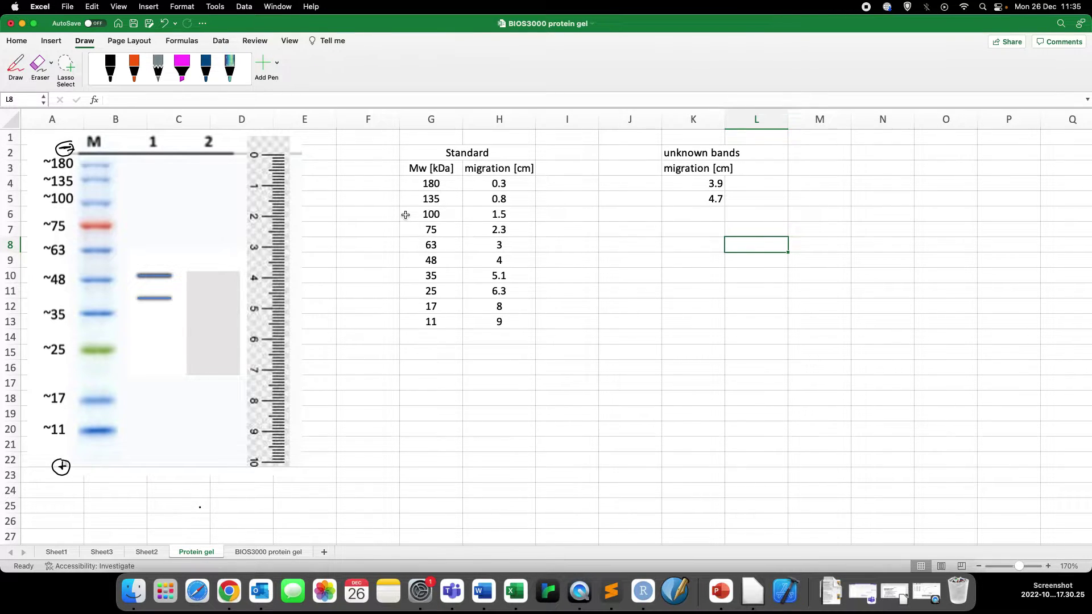
pyautogui.click(362, 171)
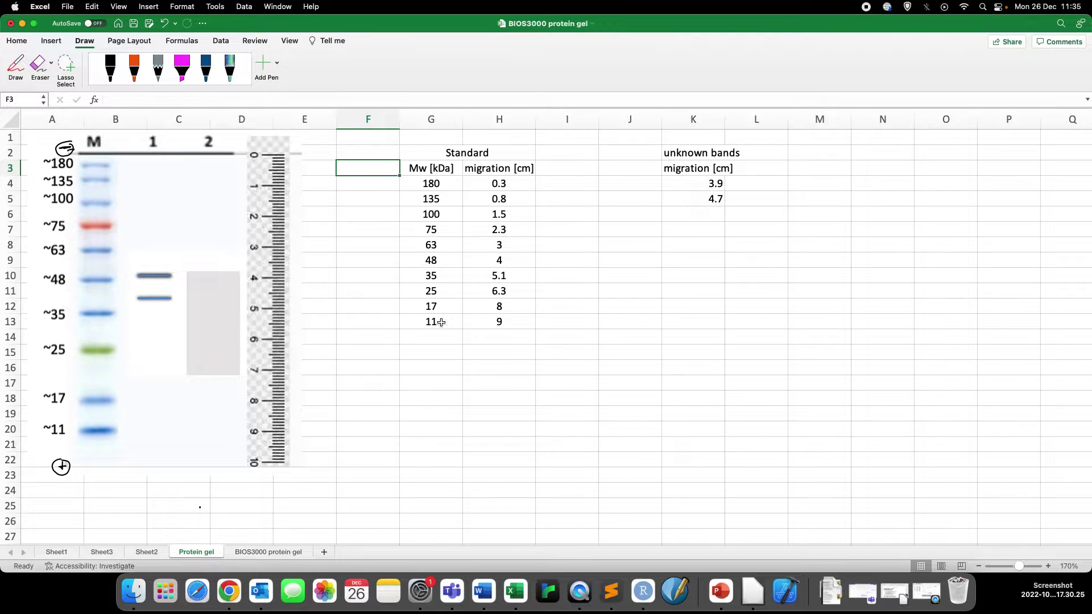
pyautogui.doubleClick(371, 171)
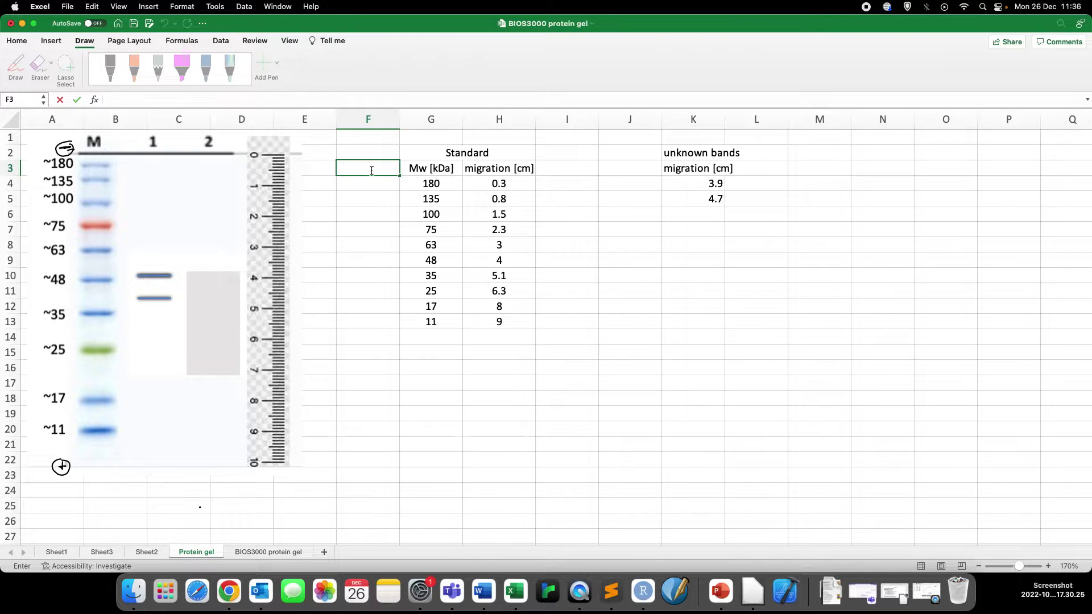
pyautogui.write('Log (Mw')
# Enter =LOG10(G4) in F4 and fill it down to F13.
pyautogui.doubleClick(374, 186)
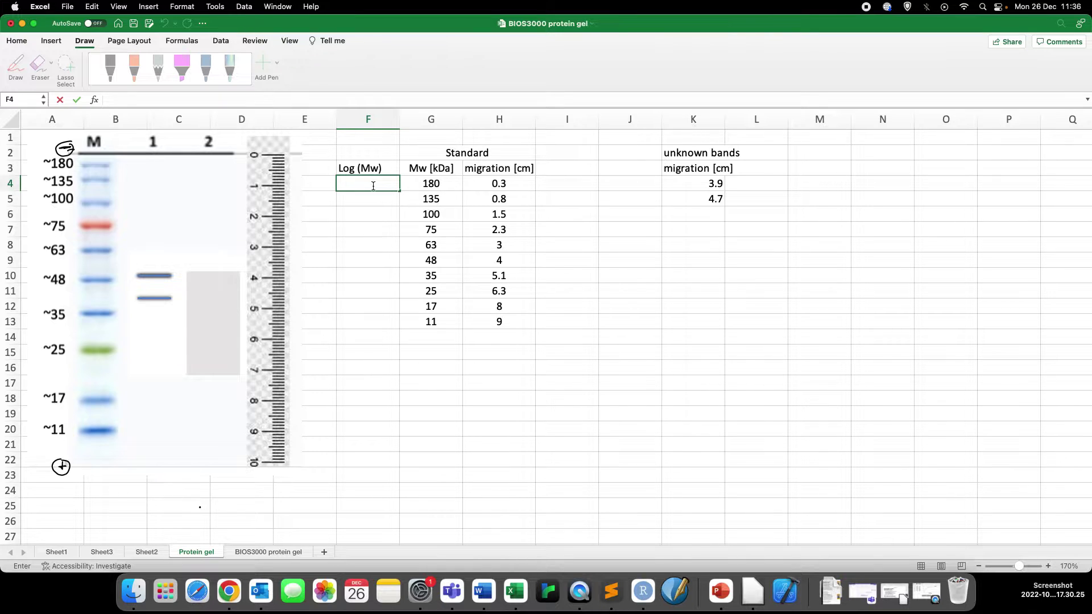
pyautogui.write('=log')
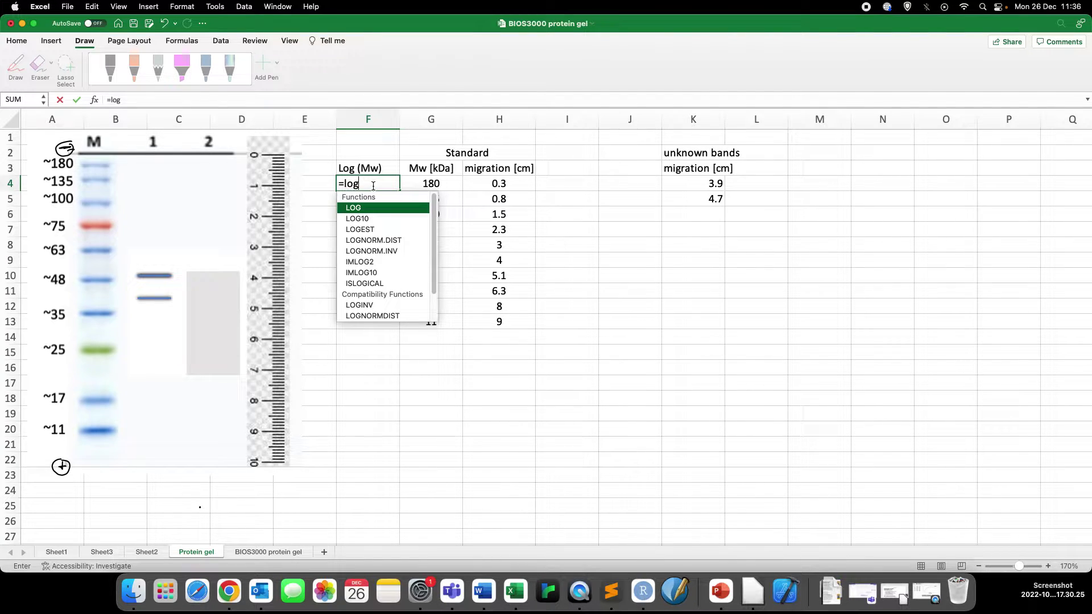
pyautogui.doubleClick(370, 220)
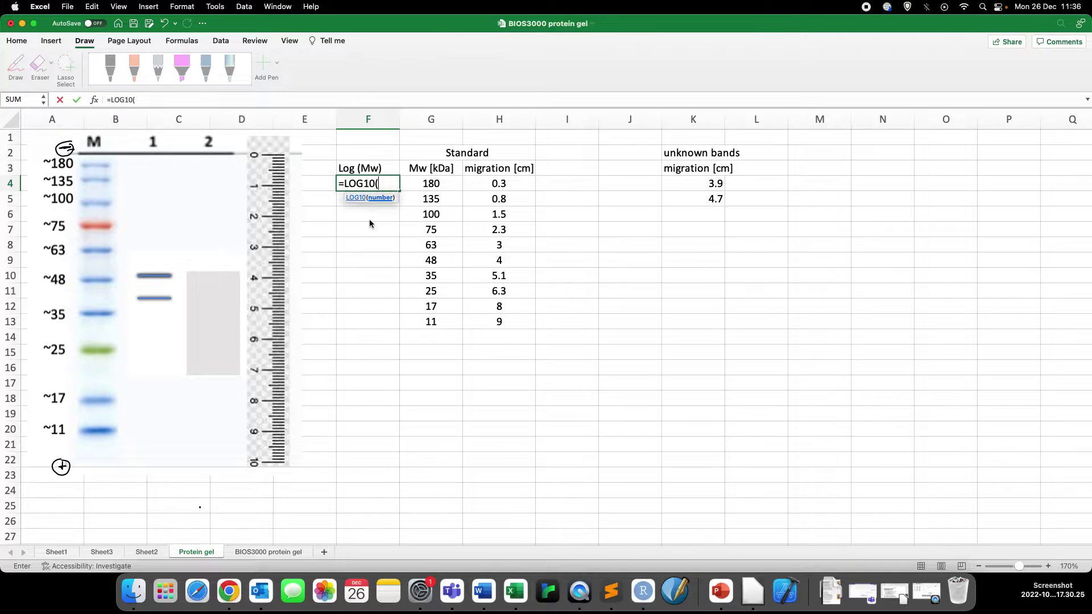
pyautogui.click(434, 185)
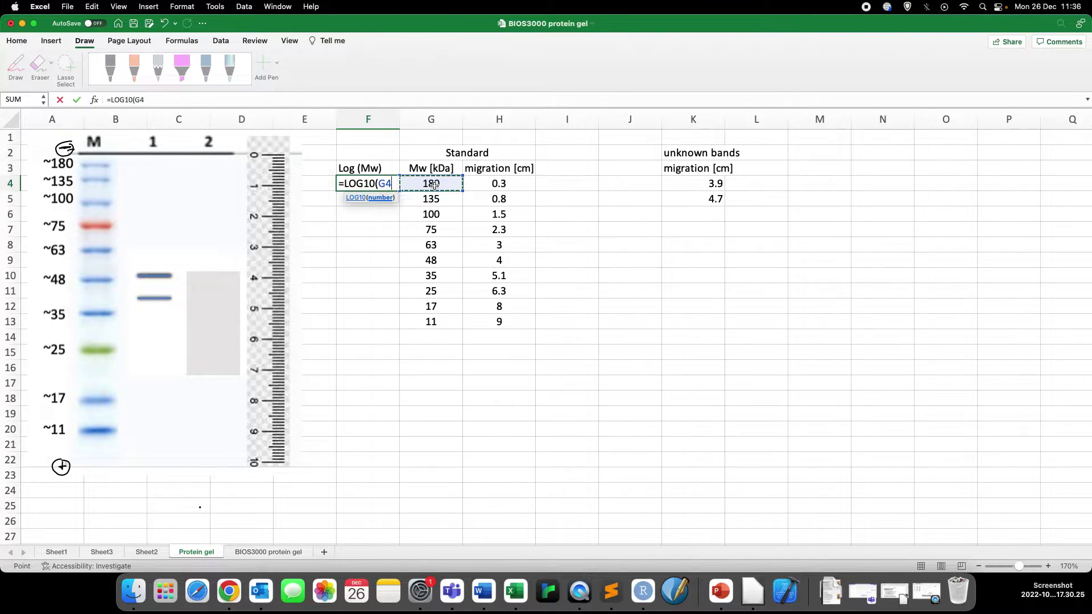
pyautogui.write(')')
pyautogui.press('Return')
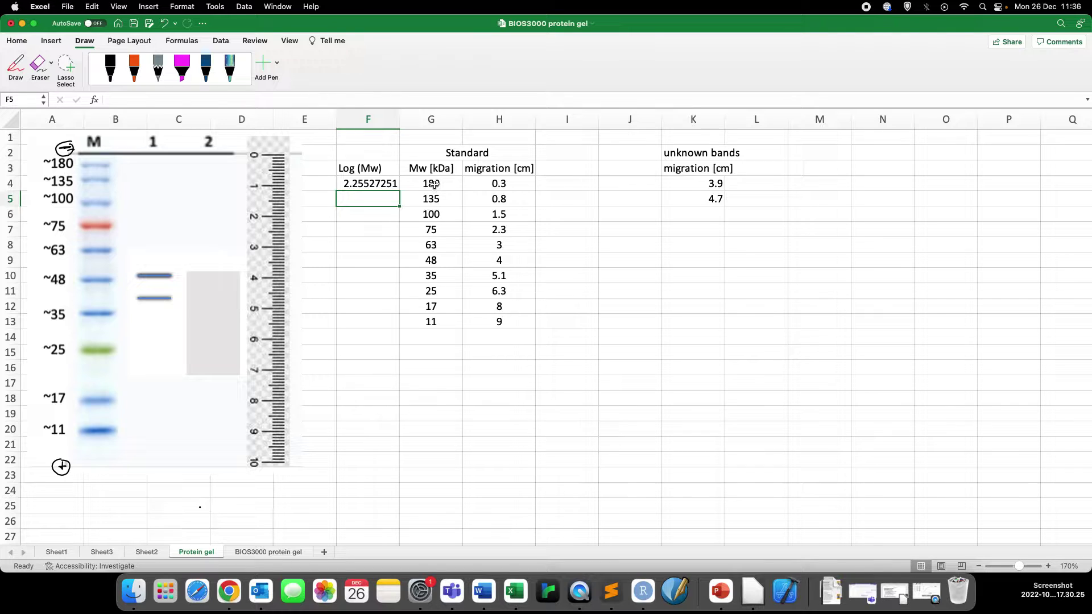
pyautogui.click(385, 187)
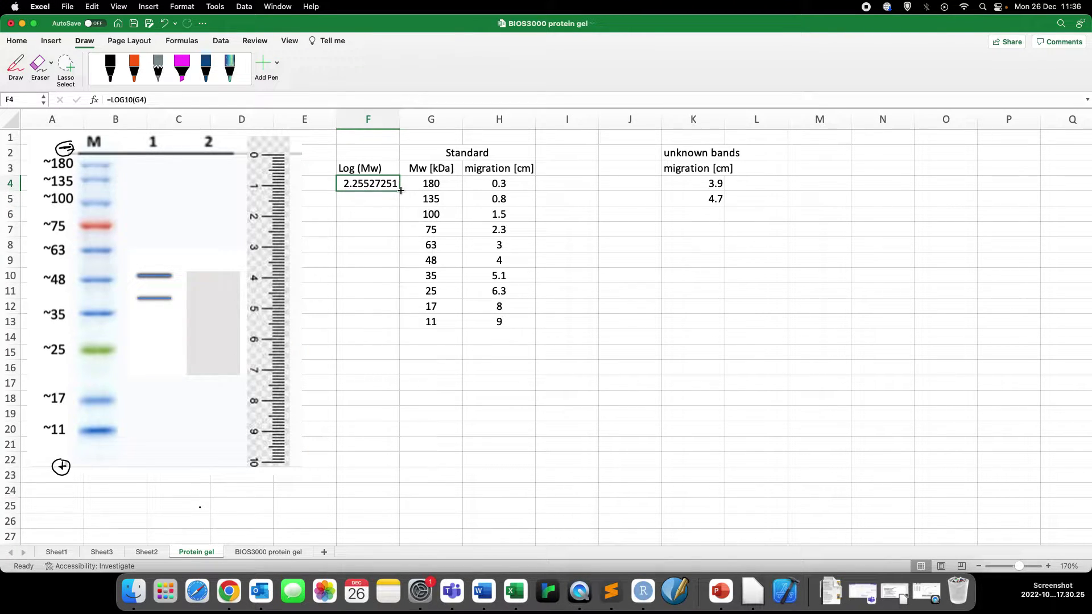
pyautogui.moveTo(401, 191); pyautogui.dragTo(399, 325)
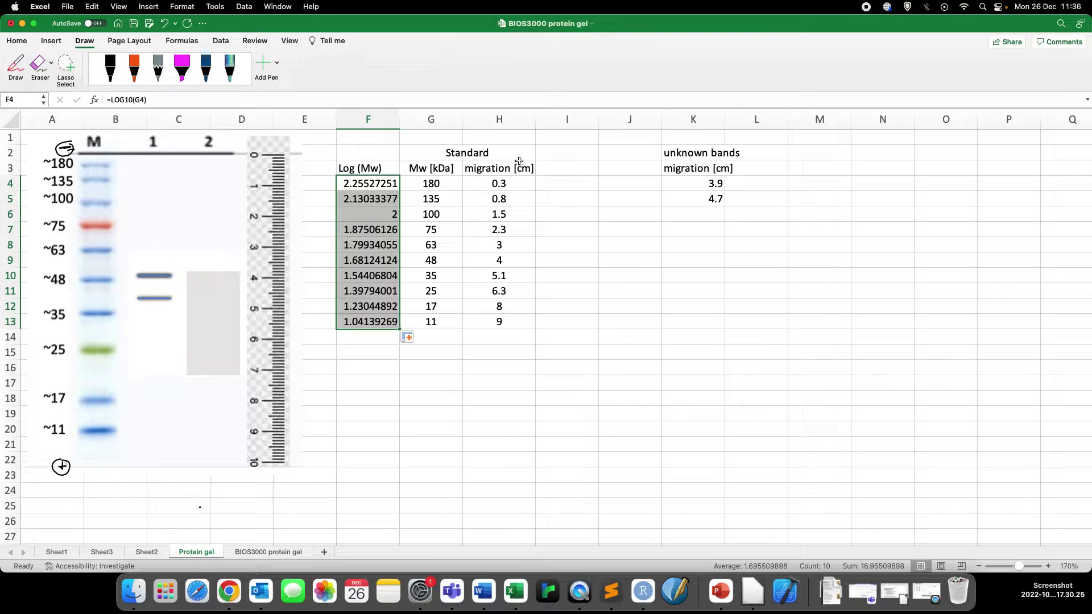
pyautogui.rightClick(504, 167)
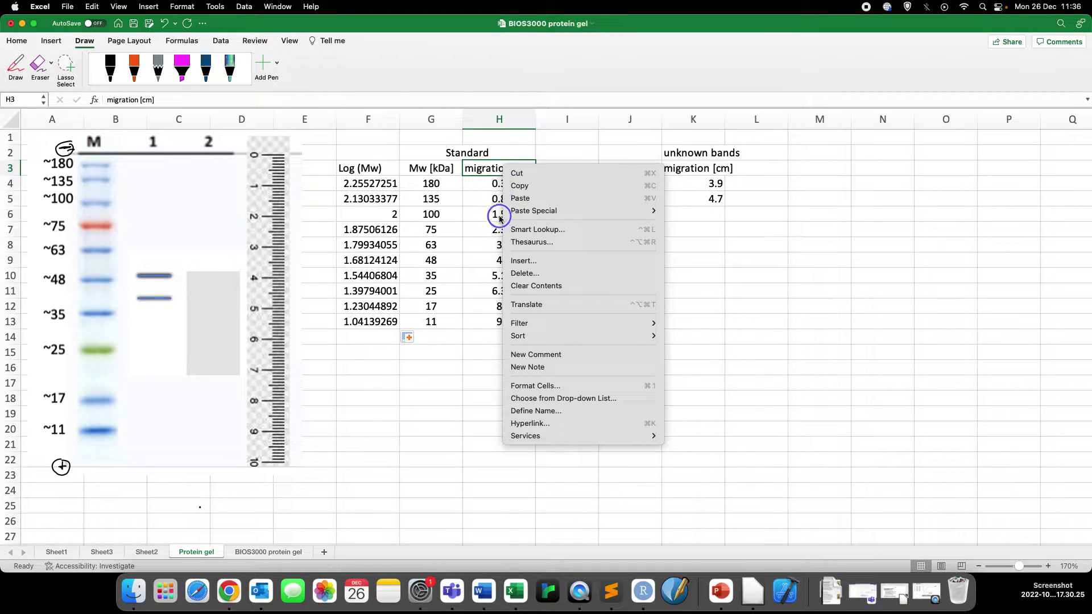
pyautogui.press('Escape')
pyautogui.click(358, 165)
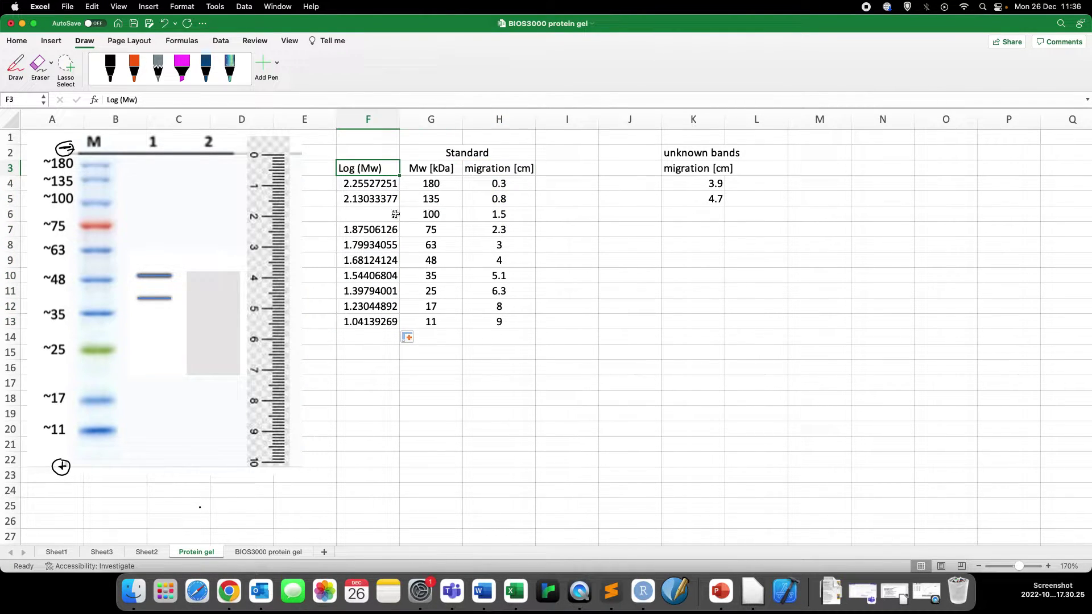
# Chart F3:F13 against H3:H13 as a plain scatter plot placed over columns J–O.
pyautogui.keyDown('shift'); pyautogui.click(385, 322); pyautogui.keyUp('shift')
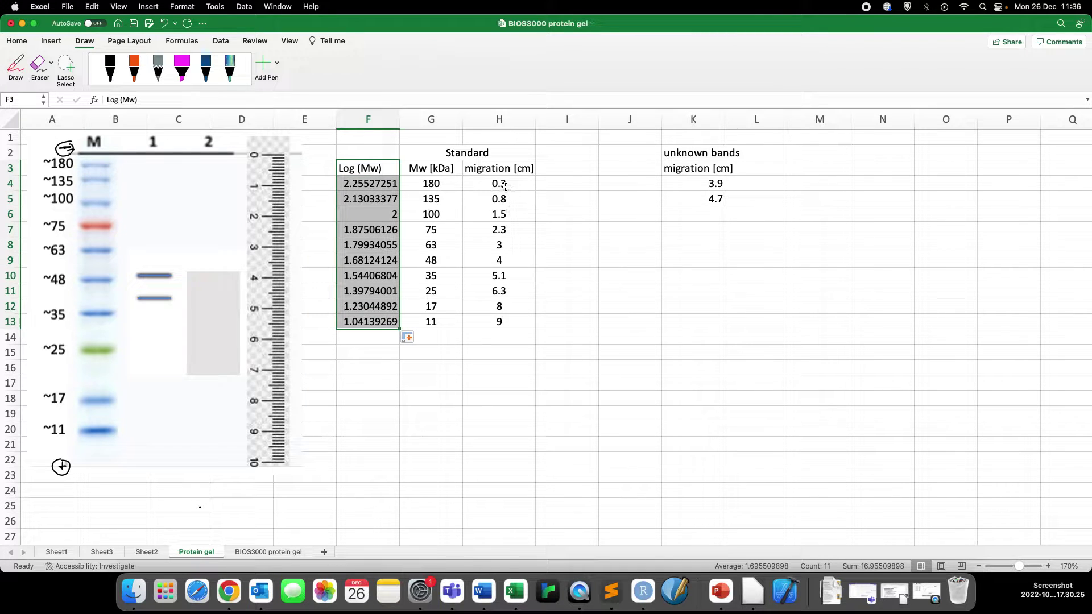
pyautogui.moveTo(502, 169); pyautogui.dragTo(500, 320)
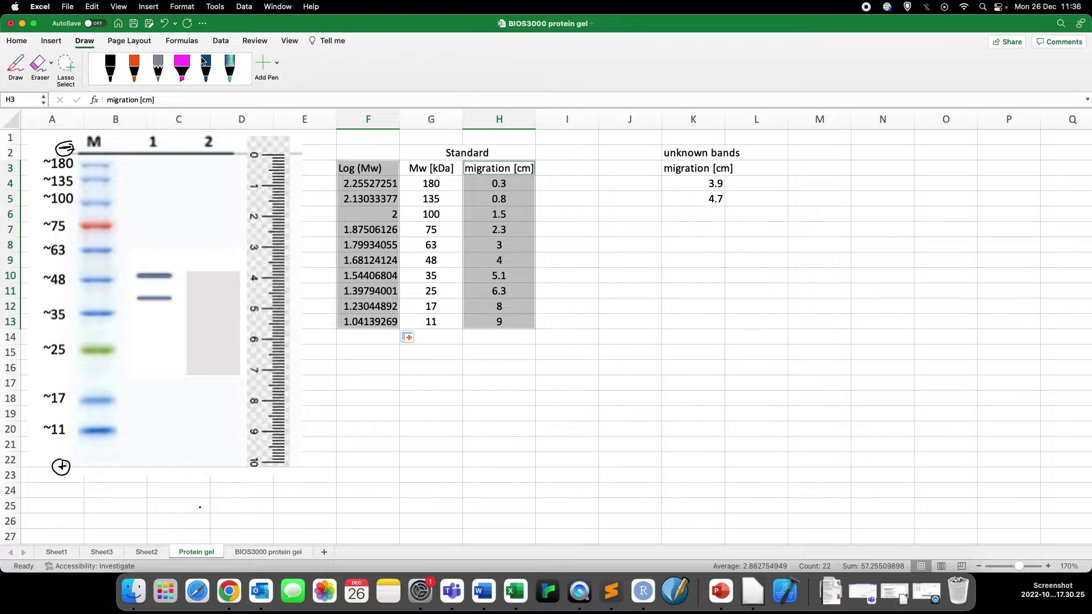
pyautogui.click(51, 41)
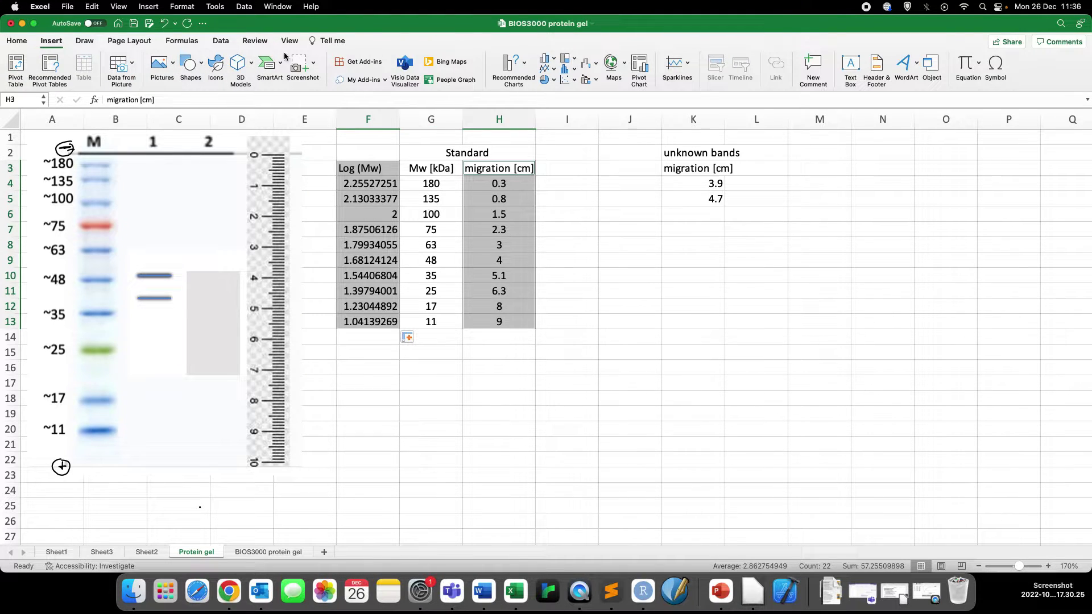
pyautogui.click(575, 83)
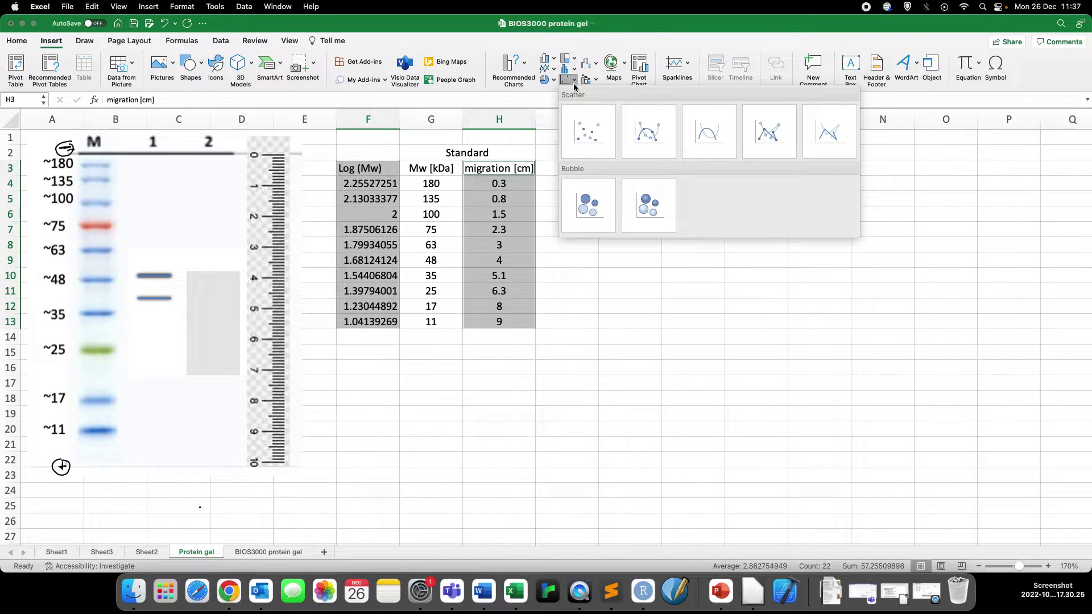
pyautogui.click(588, 130)
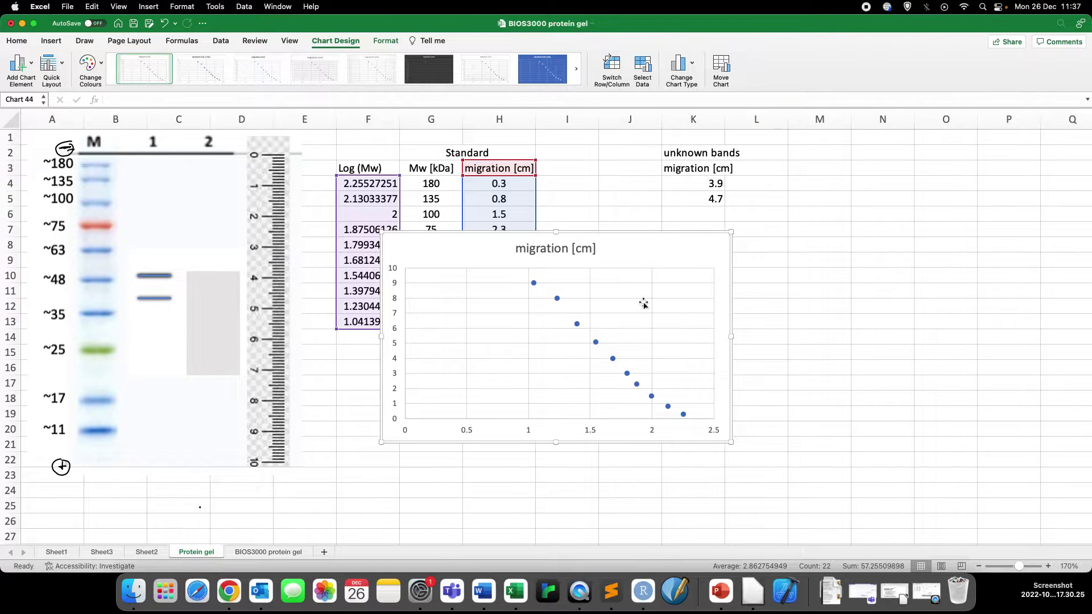
pyautogui.moveTo(670, 251); pyautogui.dragTo(863, 225)
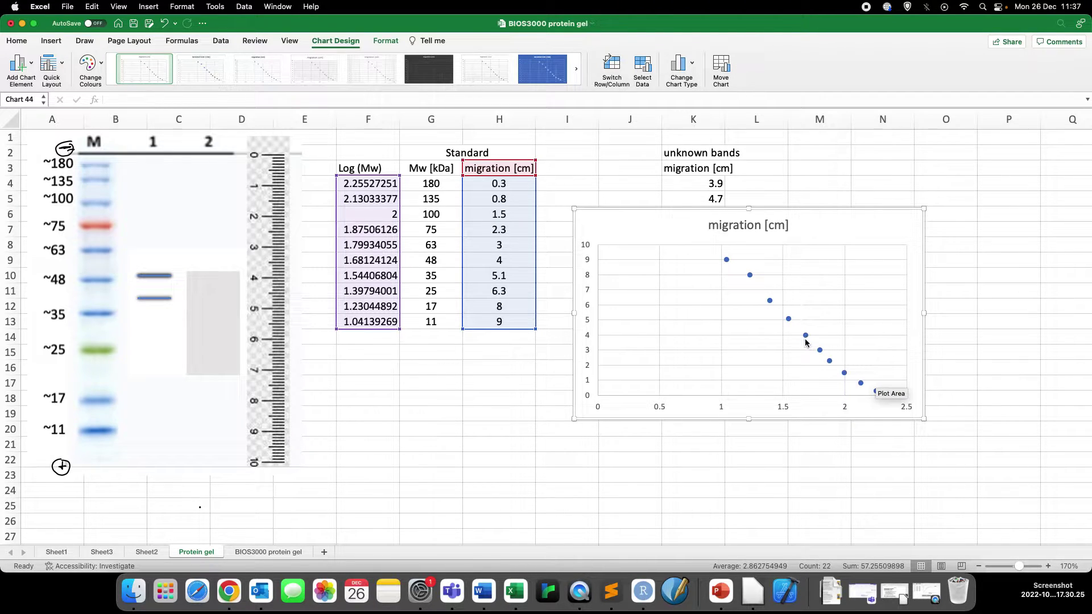
pyautogui.moveTo(805, 342)
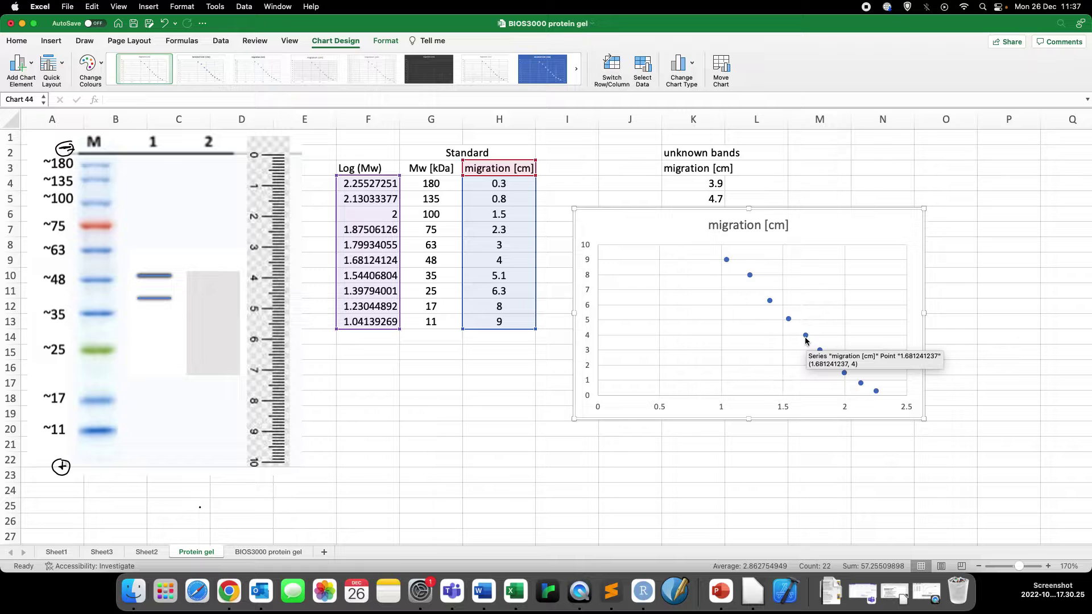
# Add a linear trendline showing y = -7.6147x + 16.941 and R² = 0.991 at upper left.
pyautogui.rightClick(806, 341)
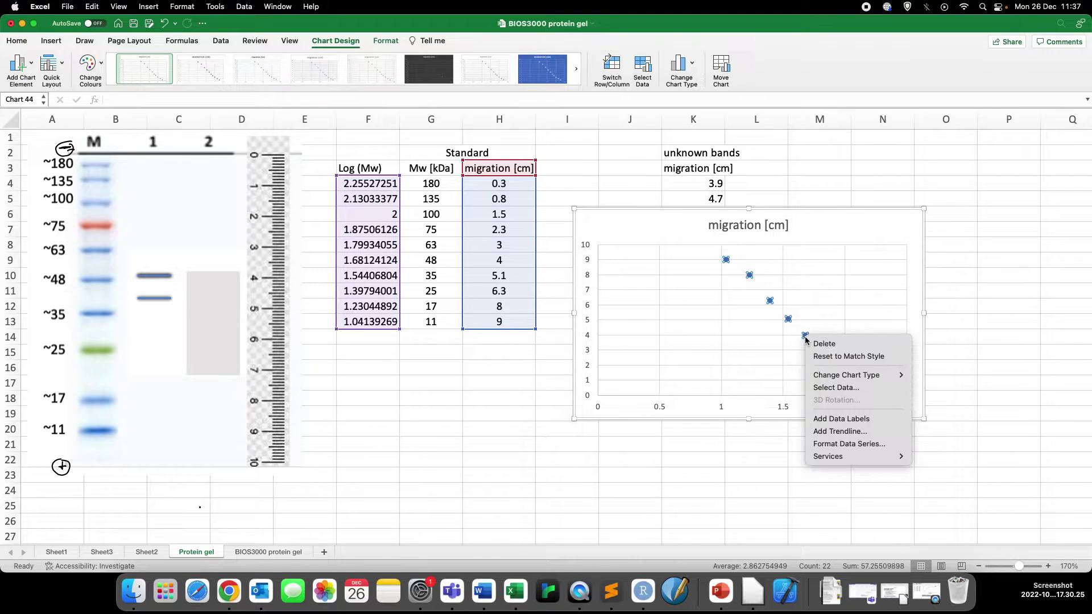
pyautogui.click(848, 436)
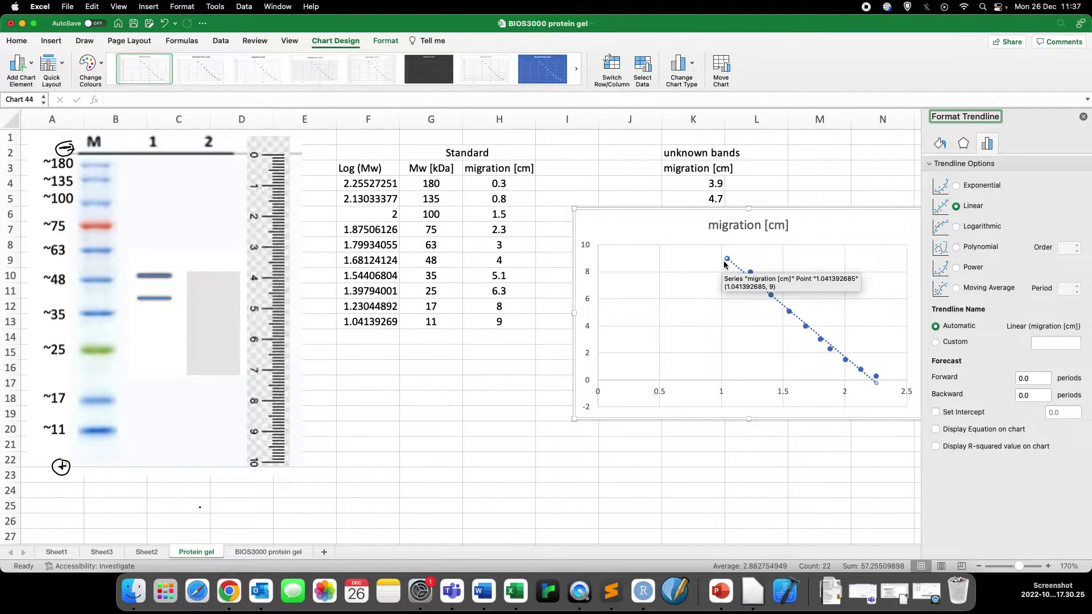
pyautogui.click(937, 446)
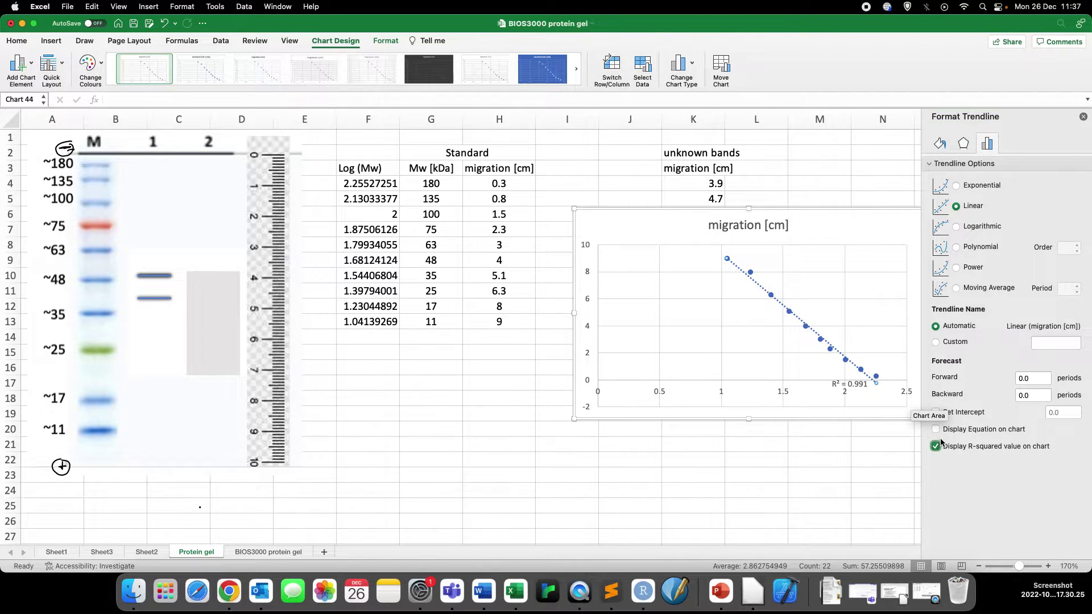
pyautogui.click(937, 430)
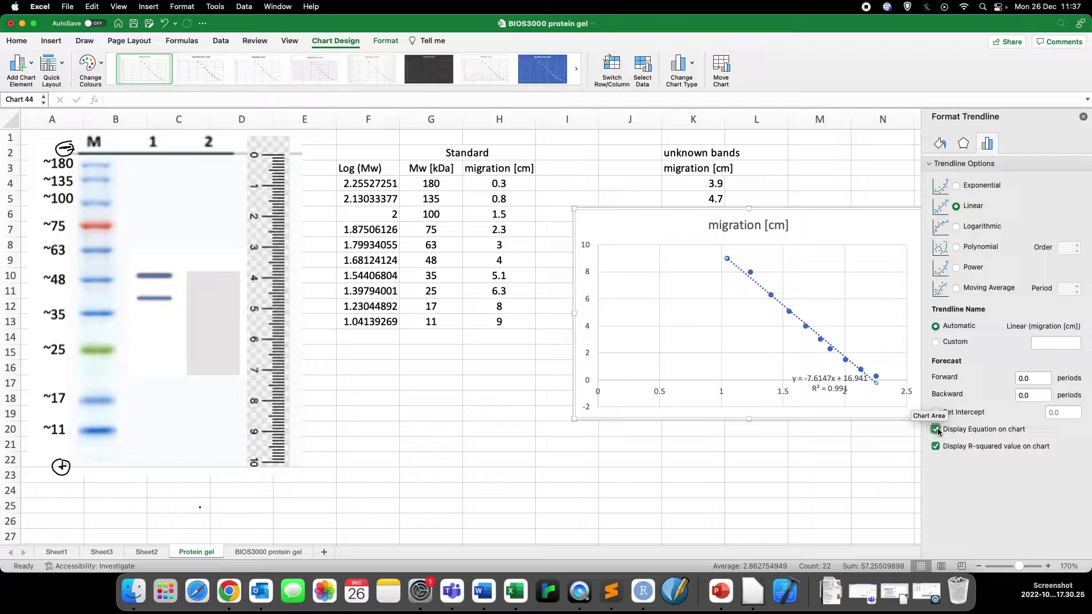
pyautogui.moveTo(847, 393); pyautogui.dragTo(646, 257)
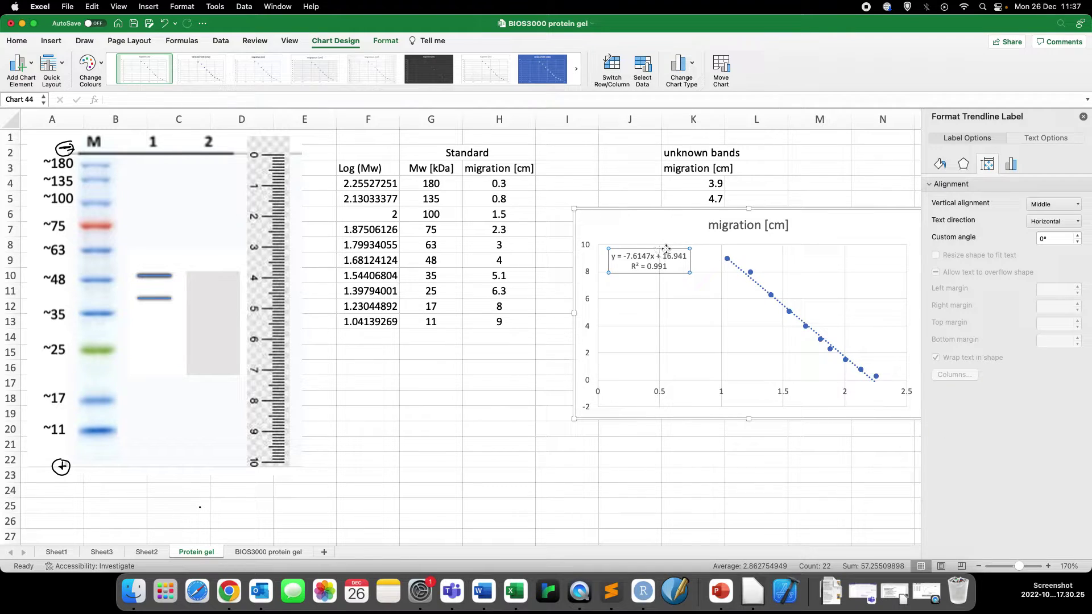
# Make the trendline equation label black at 12 pt.
pyautogui.click(17, 41)
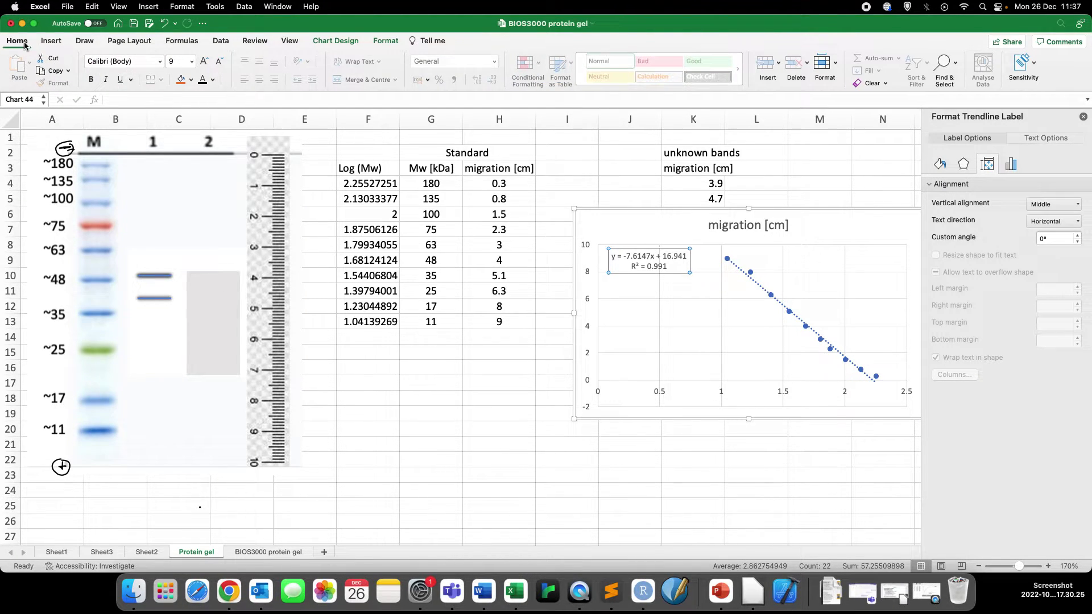
pyautogui.click(212, 81)
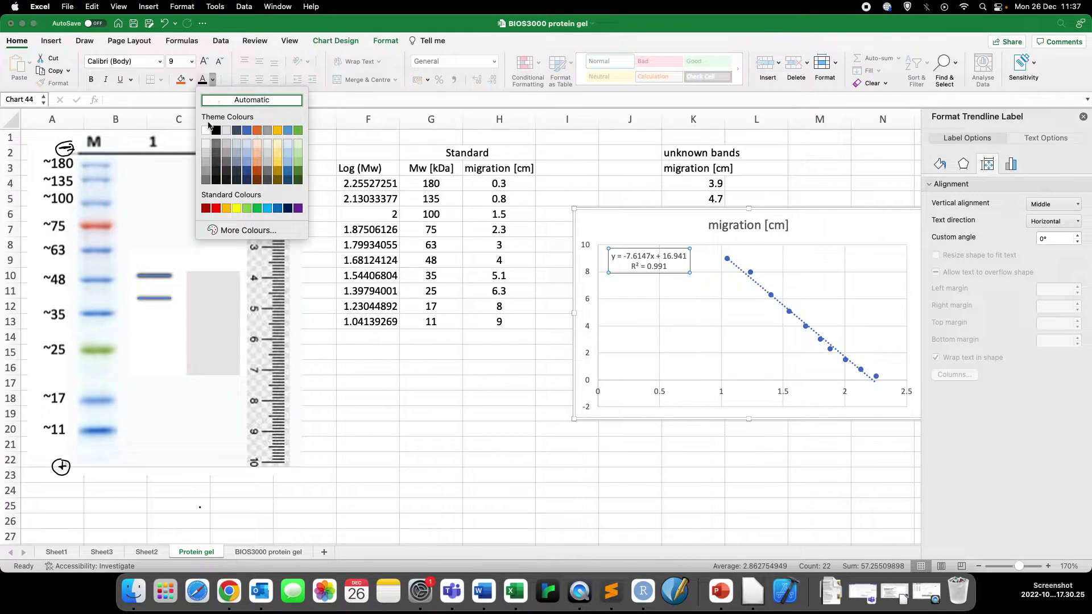
pyautogui.click(216, 131)
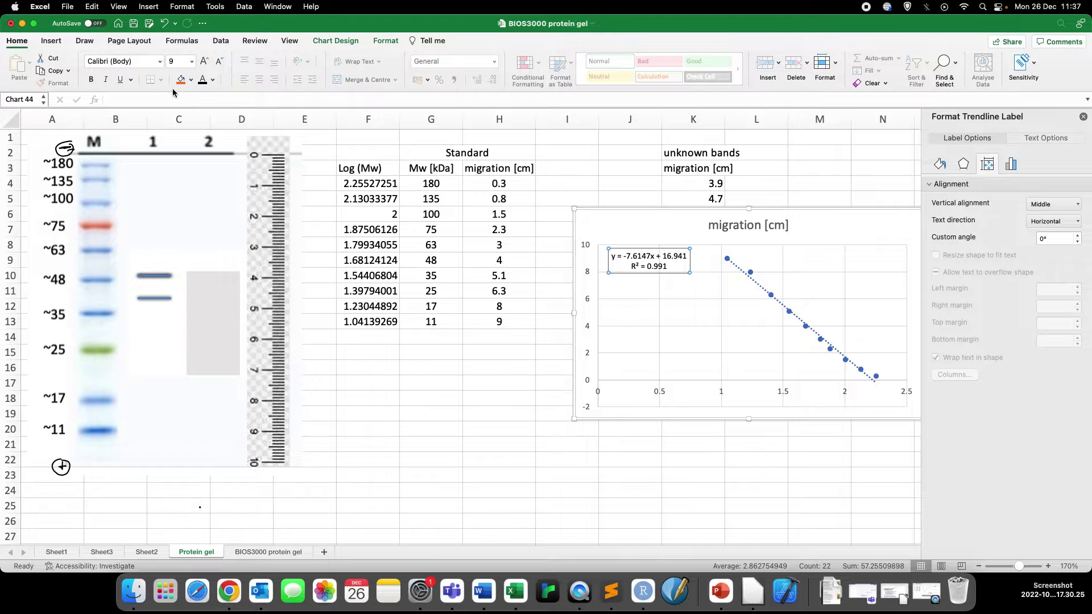
pyautogui.click(192, 62)
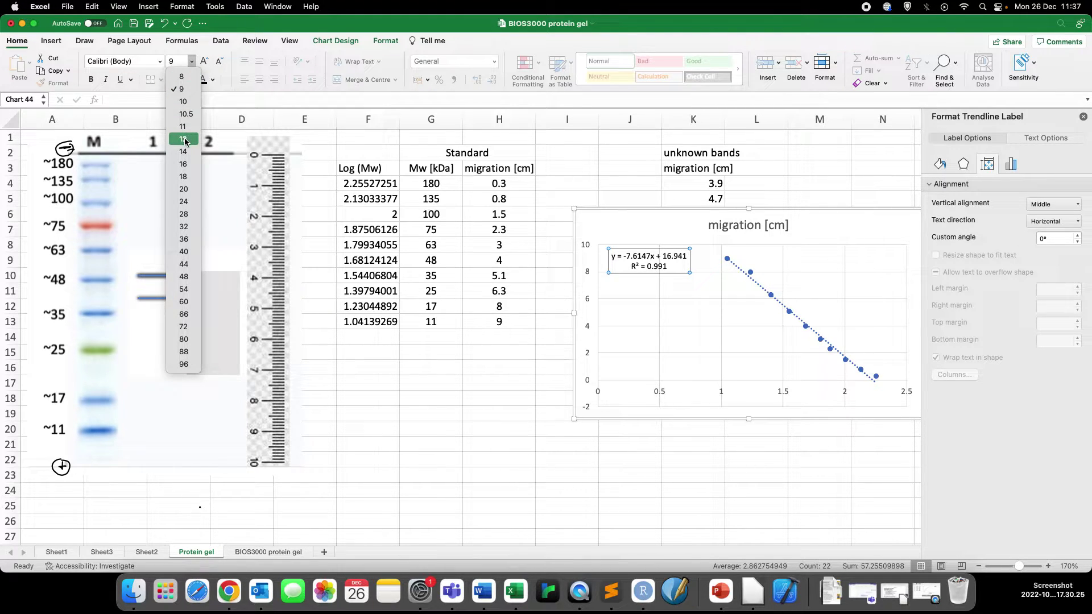
pyautogui.press('Escape')
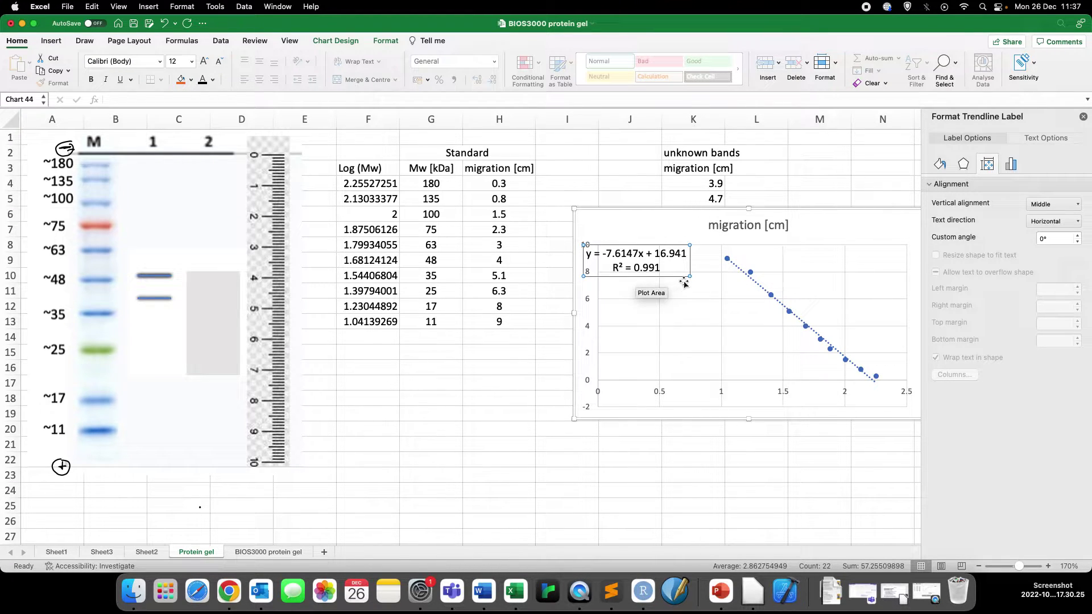
pyautogui.click(744, 477)
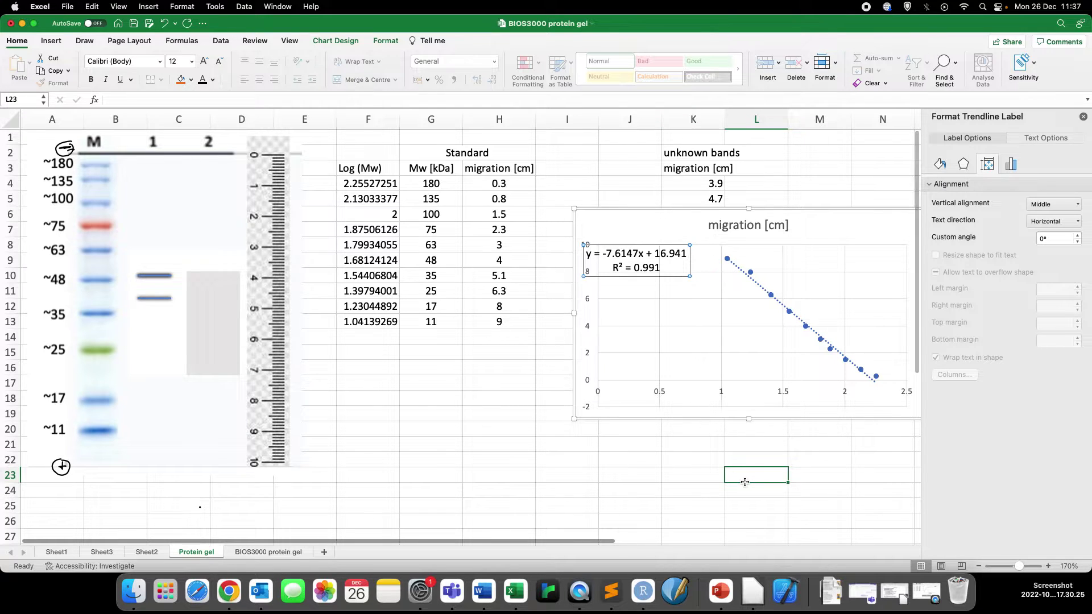
# Retitle the chart 'Standard curve'.
pyautogui.click(729, 229)
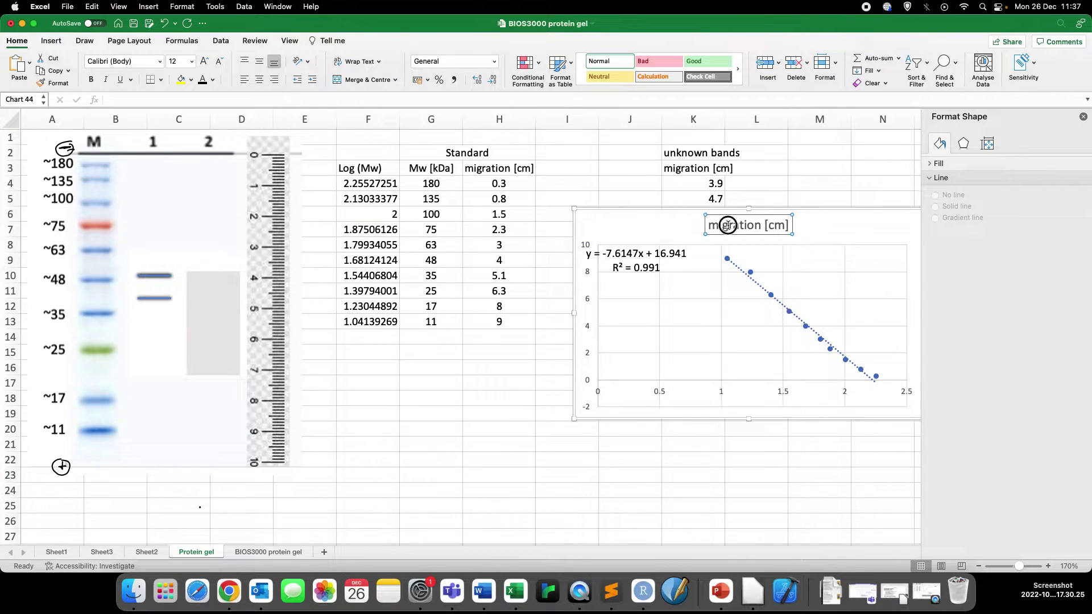
pyautogui.doubleClick(729, 228)
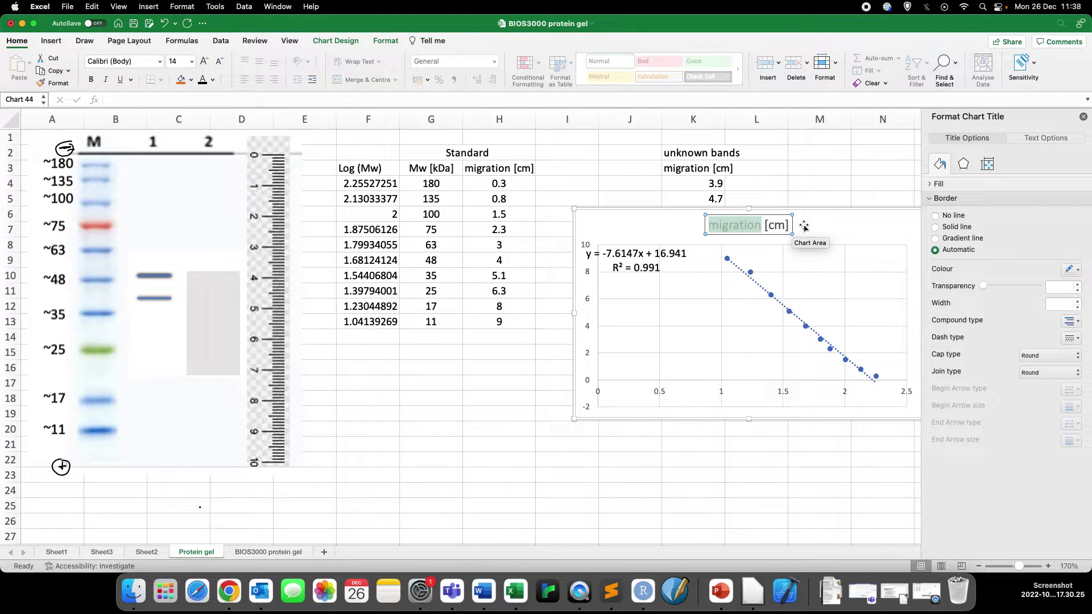
pyautogui.keyDown('shift'); pyautogui.click(784, 224); pyautogui.keyUp('shift')
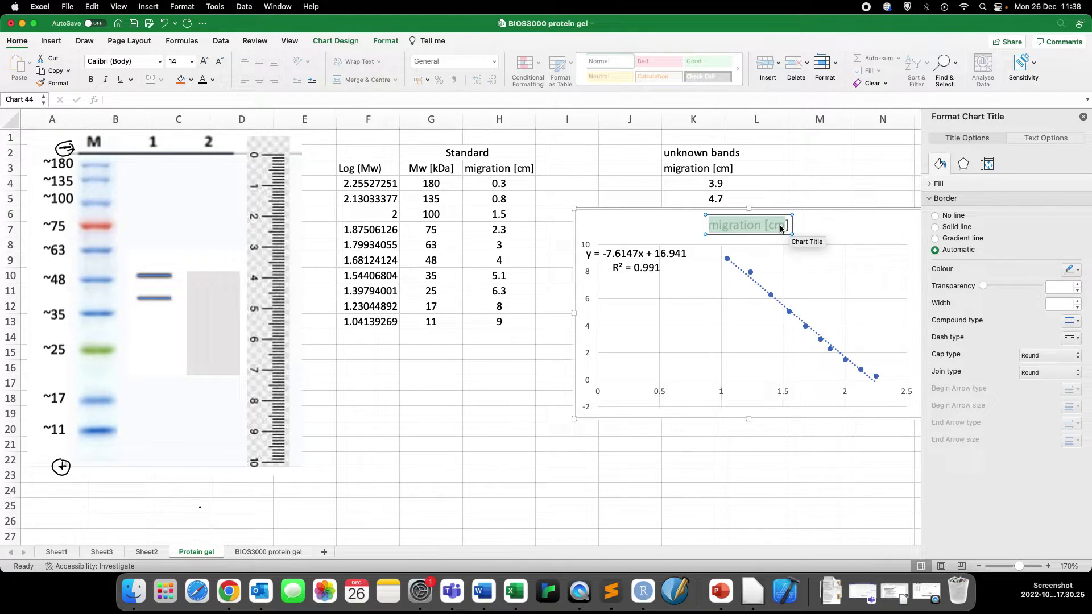
pyautogui.write('Standard ')
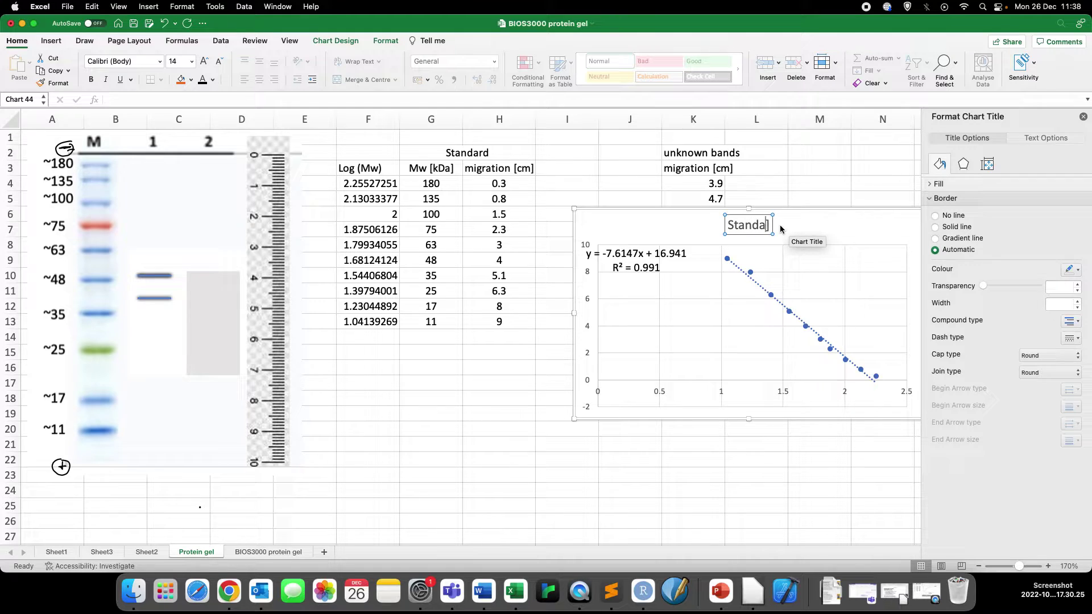
pyautogui.write('curve')
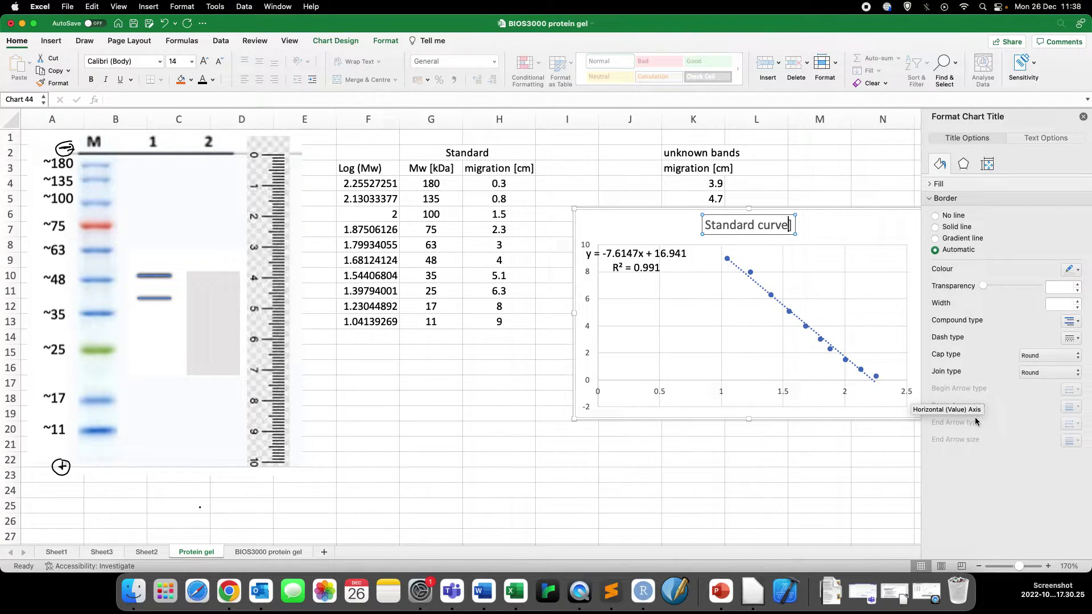
pyautogui.click(853, 419)
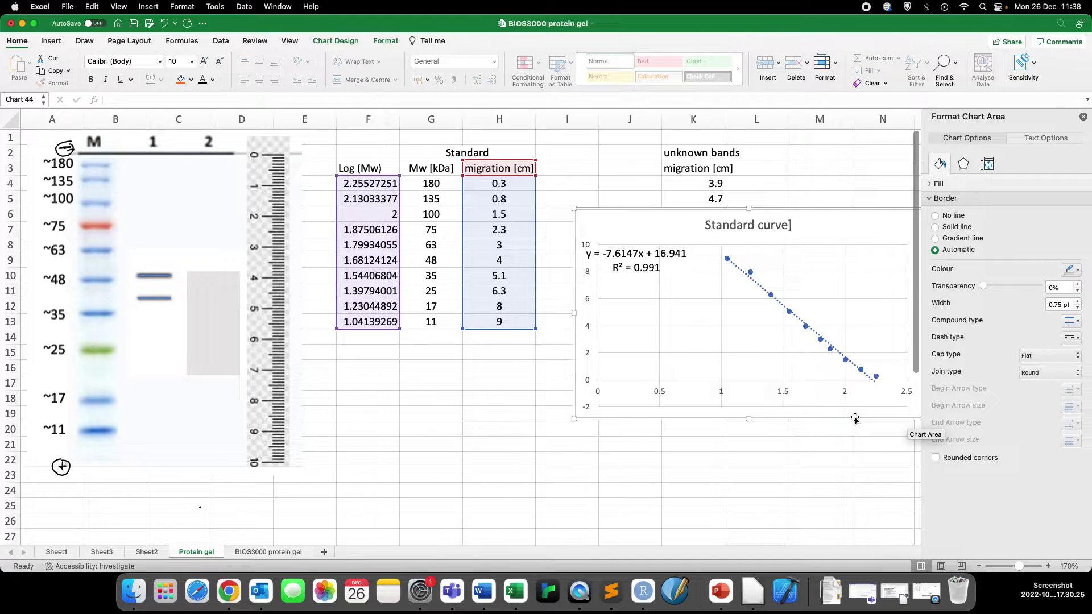
pyautogui.click(83, 43)
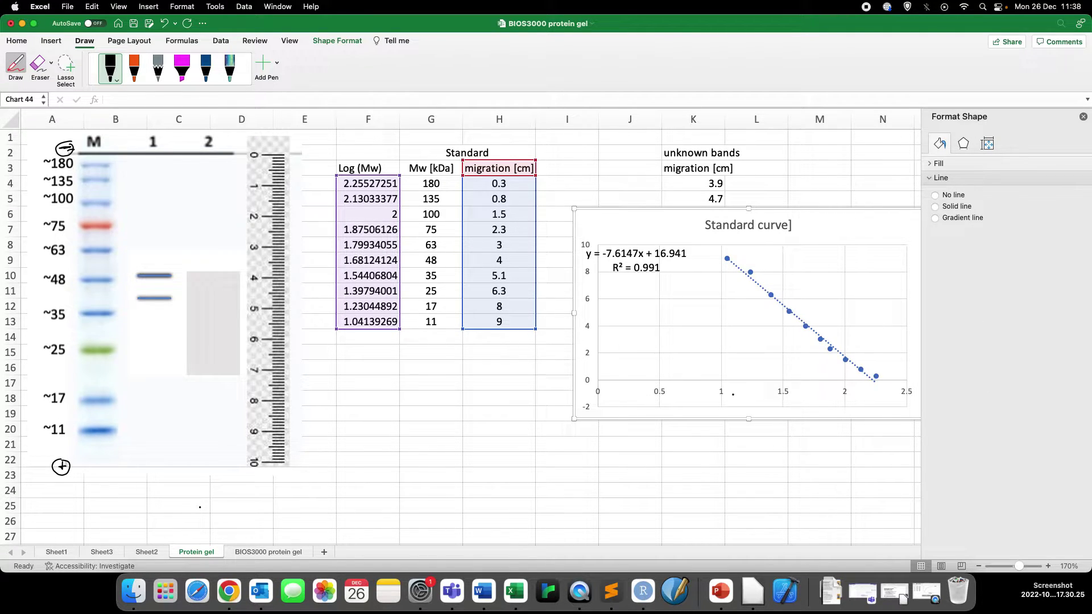
# Ink 'migration [cm]' beside the y-axis and 'log10 (Mw)' under the x-axis, then stop drawing.
pyautogui.moveTo(708, 418)
pyautogui.mouseDown()
pyautogui.moveTo(715, 402)
pyautogui.moveTo(724, 414)
pyautogui.mouseUp()
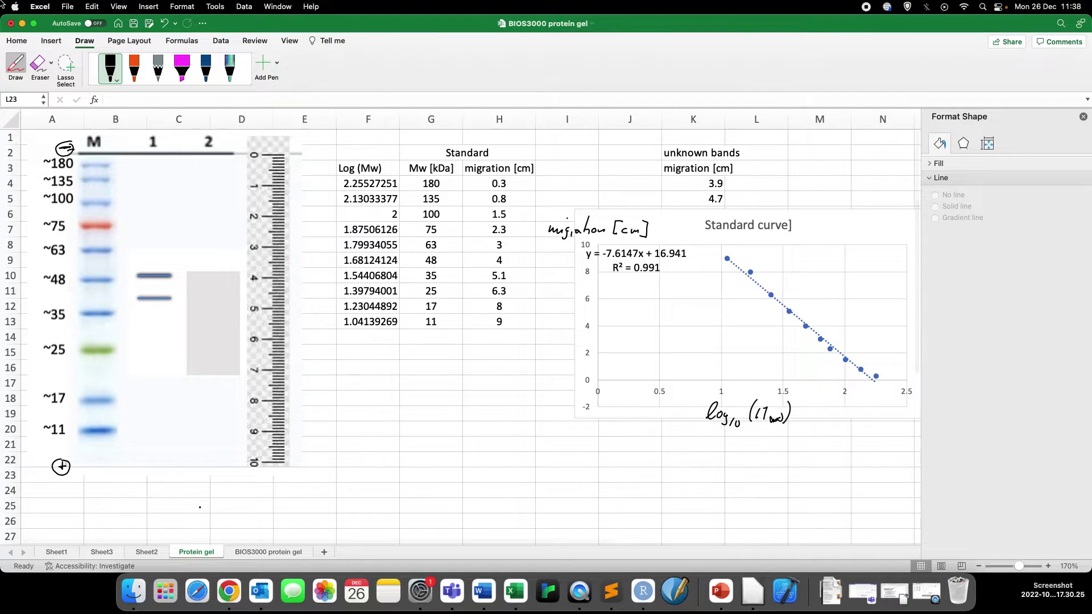
pyautogui.click(19, 61)
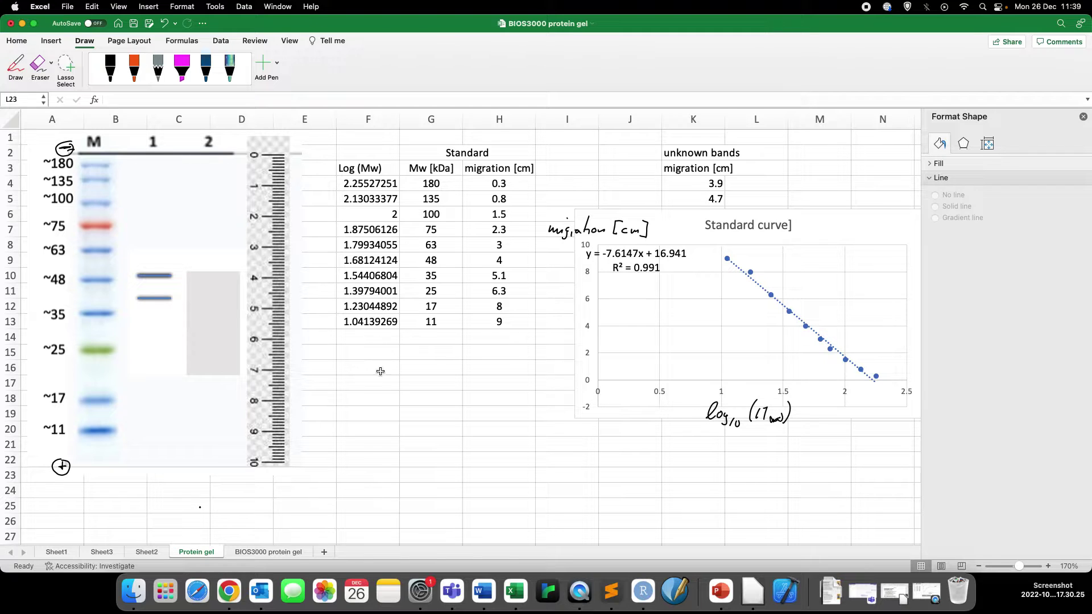
pyautogui.click(113, 78)
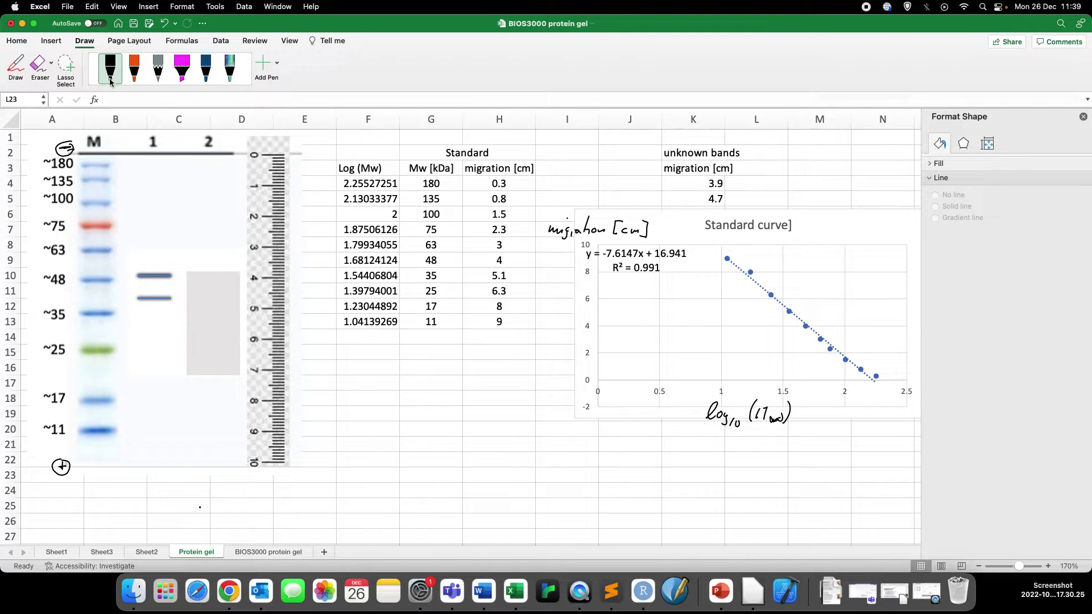
# Select E15:E16 and continue the handwritten rearrangement x = (y − C)/m below y = mx + C.
pyautogui.click(113, 78)
pyautogui.moveTo(330, 354)
pyautogui.mouseDown()
pyautogui.moveTo(320, 349)
pyautogui.moveTo(333, 368)
pyautogui.mouseUp()
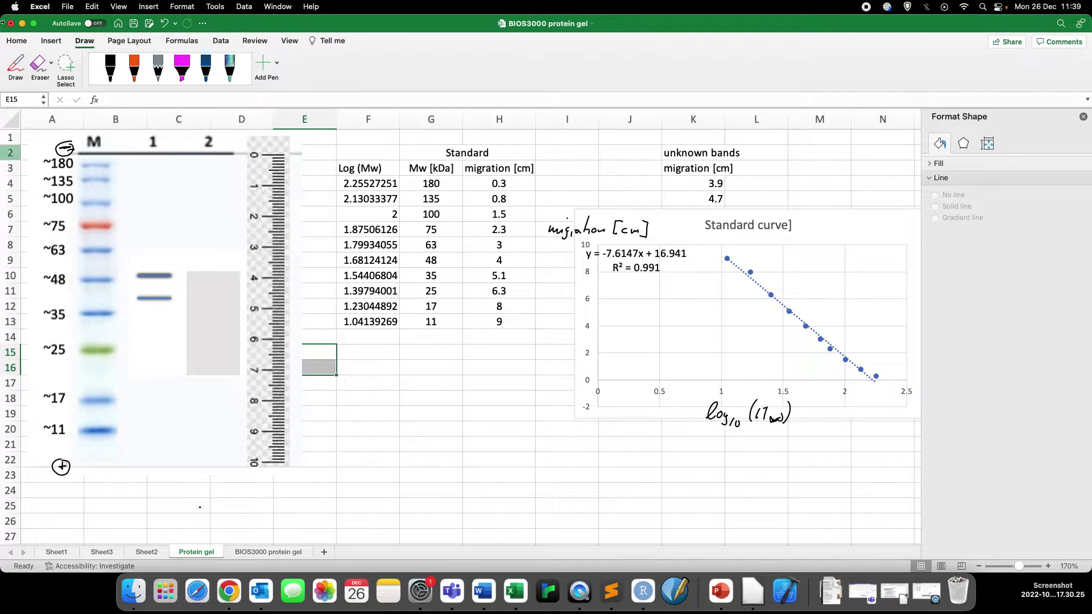
pyautogui.click(12, 66)
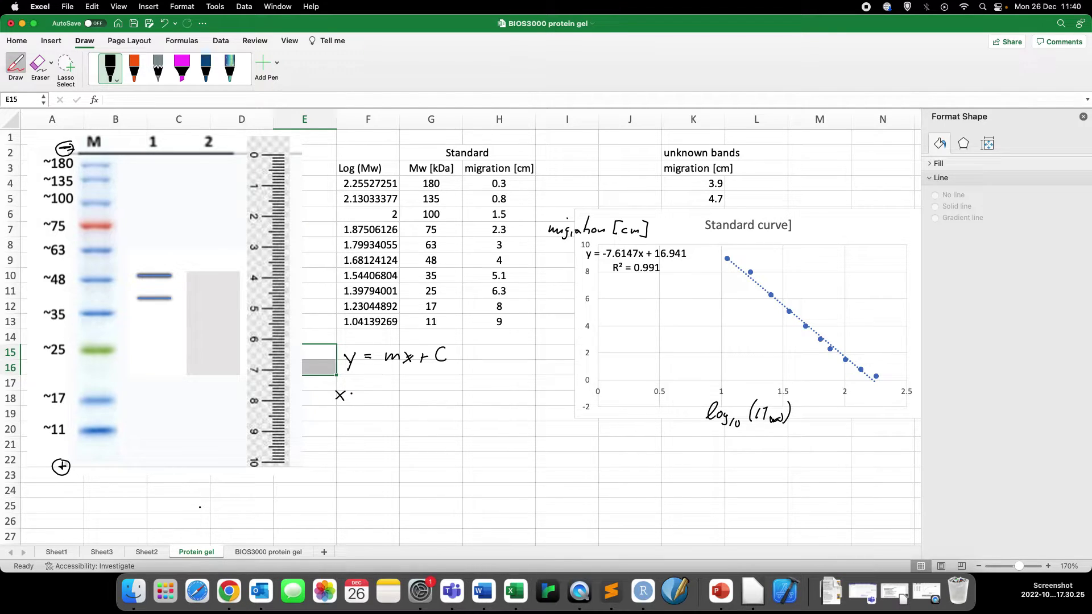
pyautogui.moveTo(353, 397); pyautogui.dragTo(362, 397)
pyautogui.moveTo(373, 379)
pyautogui.mouseDown()
pyautogui.moveTo(380, 391)
pyautogui.moveTo(415, 387)
pyautogui.moveTo(401, 397)
pyautogui.moveTo(420, 398)
pyautogui.moveTo(403, 412)
pyautogui.mouseUp()
pyautogui.moveTo(333, 433); pyautogui.dragTo(361, 434)
# Handwrite the numerator of the first substitution, x₁ = (3.9 − 16.941).
pyautogui.moveTo(382, 427); pyautogui.dragTo(383, 437)
pyautogui.click(397, 434)
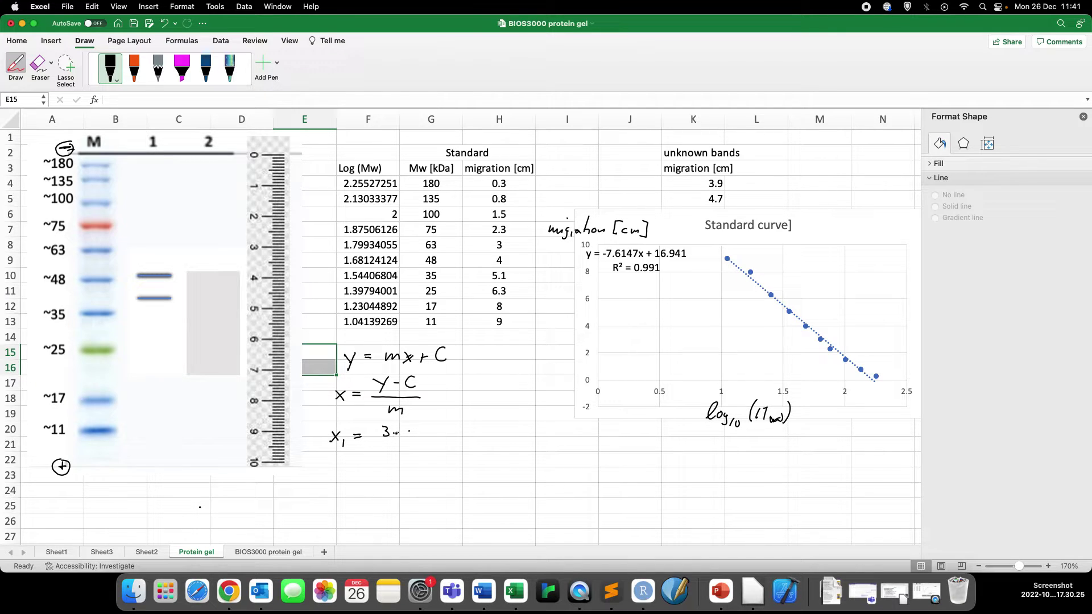
pyautogui.moveTo(408, 427); pyautogui.dragTo(408, 431)
pyautogui.moveTo(442, 423)
pyautogui.mouseDown()
pyautogui.moveTo(438, 436)
pyautogui.moveTo(475, 436)
pyautogui.mouseUp()
# Ink the fraction line, the denominator −7.6147 and an equals sign, then stop inking.
pyautogui.moveTo(388, 443); pyautogui.dragTo(458, 442)
pyautogui.moveTo(396, 453); pyautogui.dragTo(418, 454)
pyautogui.moveTo(437, 444)
pyautogui.mouseDown()
pyautogui.moveTo(431, 456)
pyautogui.moveTo(460, 462)
pyautogui.mouseUp()
pyautogui.moveTo(459, 458); pyautogui.dragTo(507, 439)
pyautogui.click(499, 437)
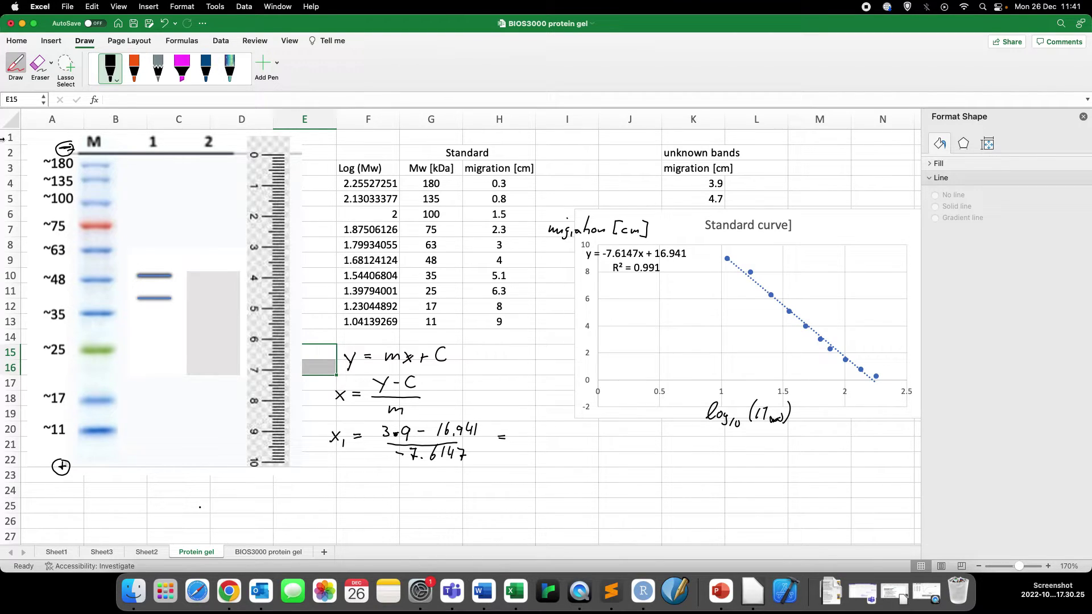
pyautogui.click(16, 65)
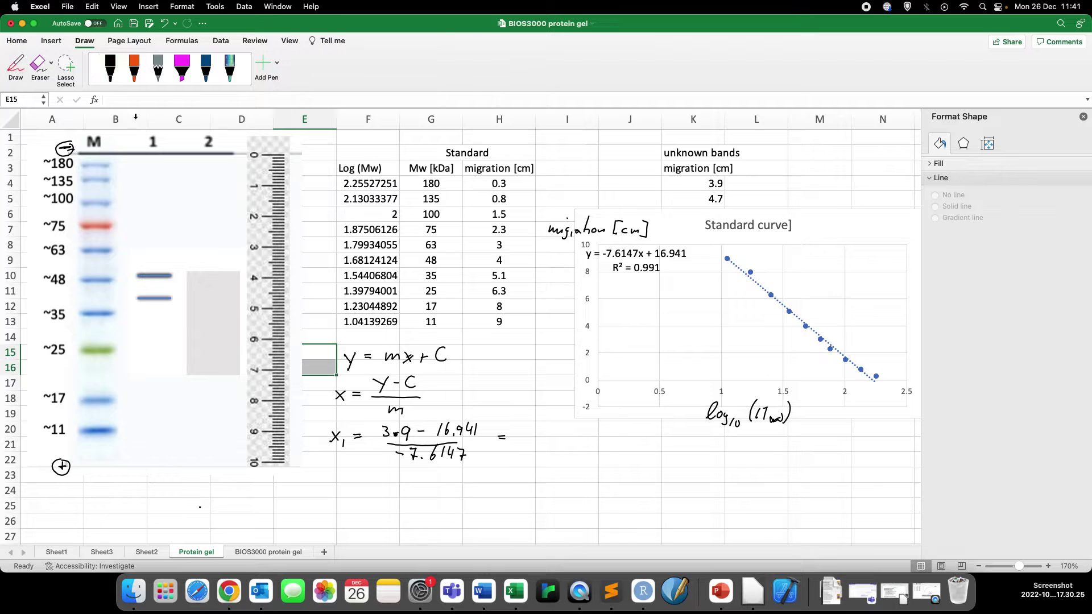
pyautogui.click(772, 186)
# Enter =(3.9-16.941)/-7.6147 in L4, giving the log weight 1.71260851.
pyautogui.doubleClick(779, 184)
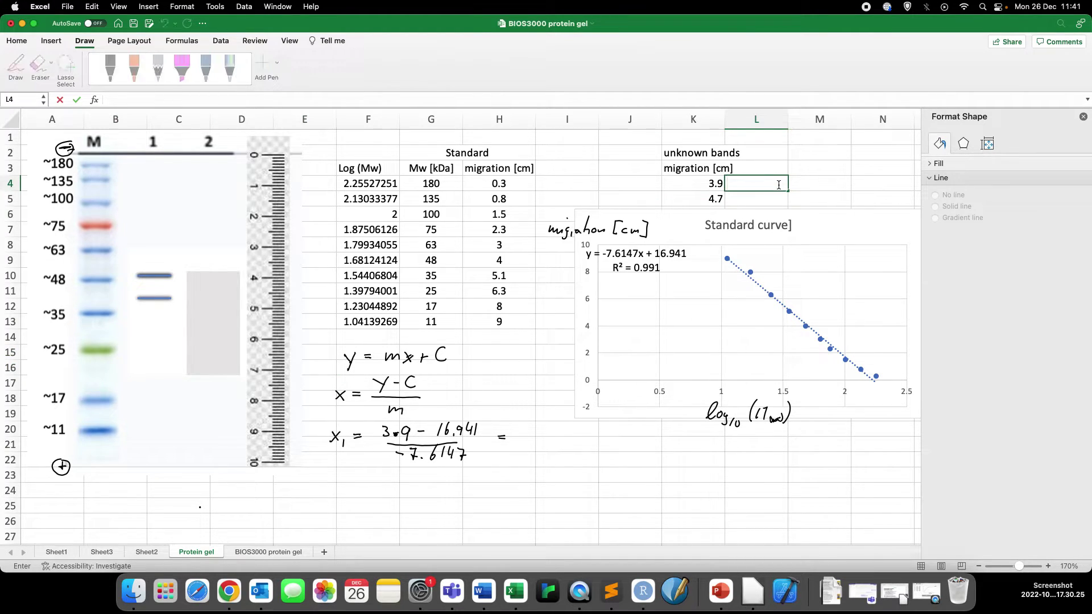
pyautogui.write('=(3.9-')
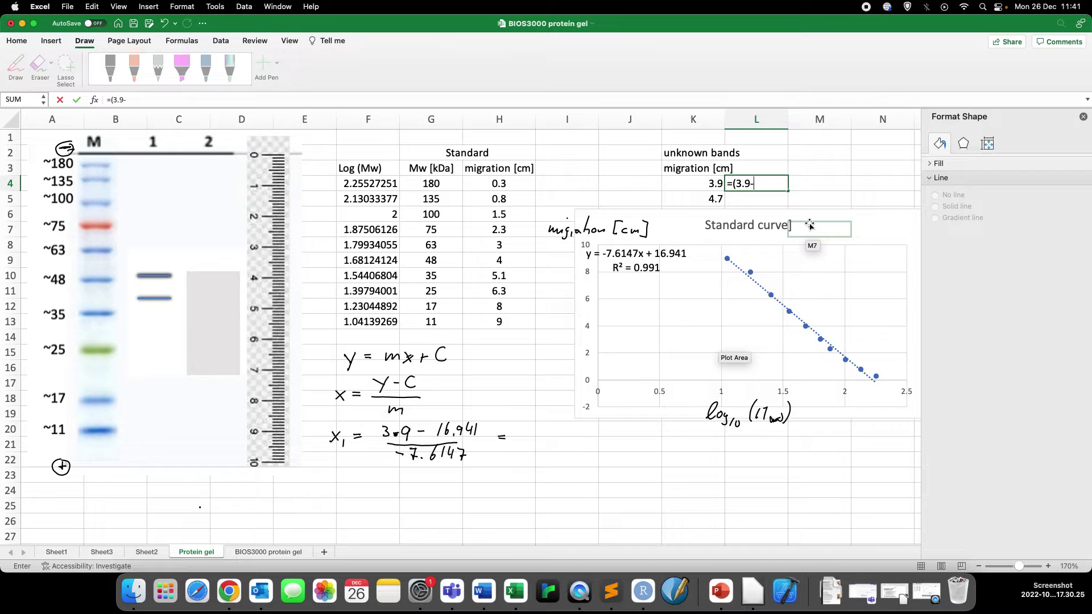
pyautogui.write('16.941)/-7.614')
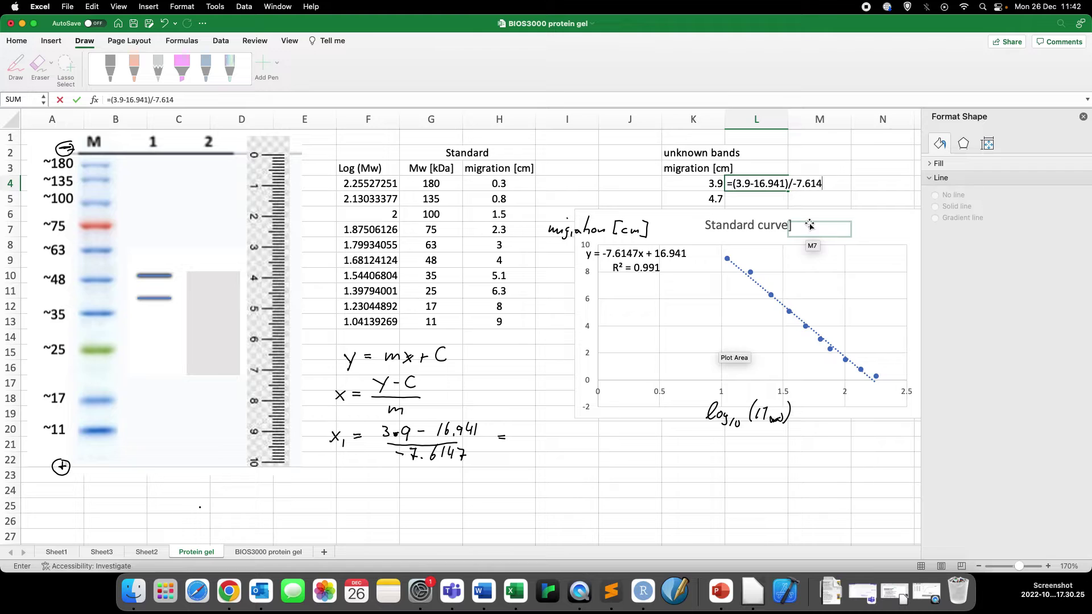
pyautogui.write('7')
pyautogui.press('Return')
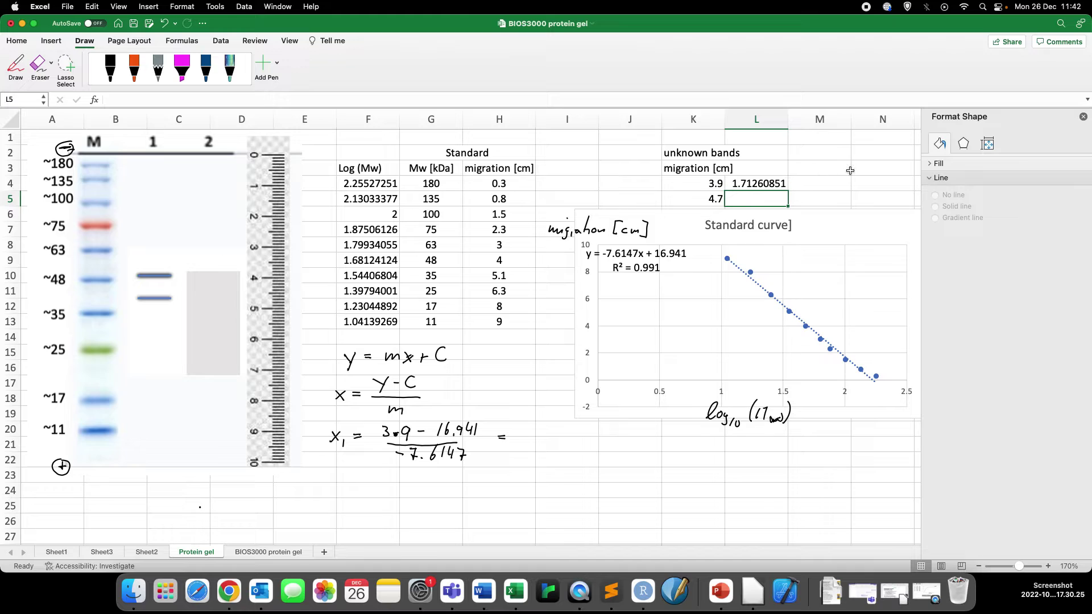
# Enter =10^L4 in M4 to get the band size 51.5951058 kDa.
pyautogui.click(830, 183)
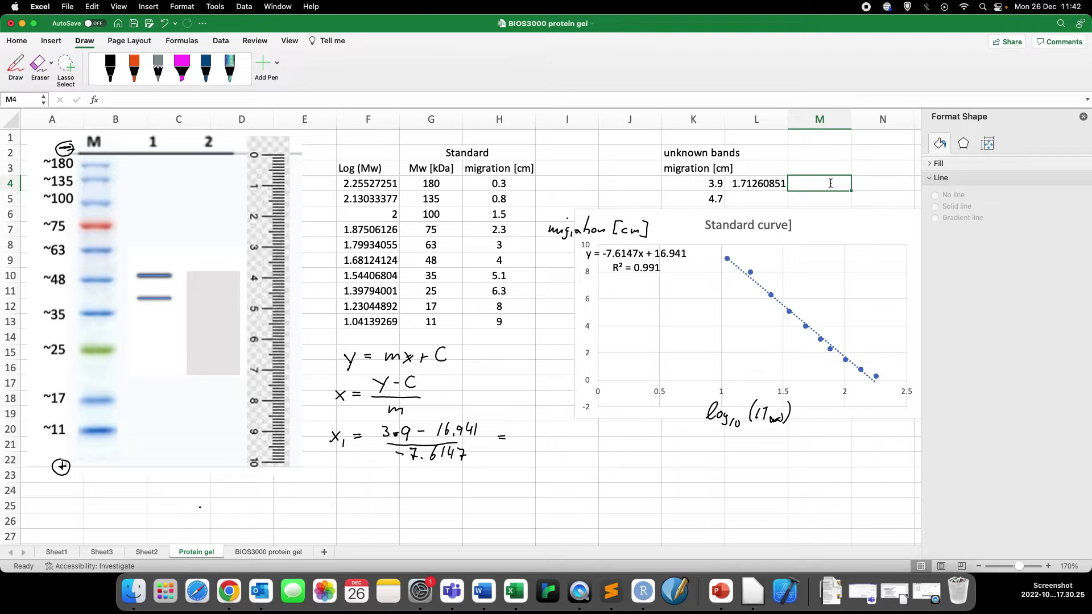
pyautogui.write('=10')
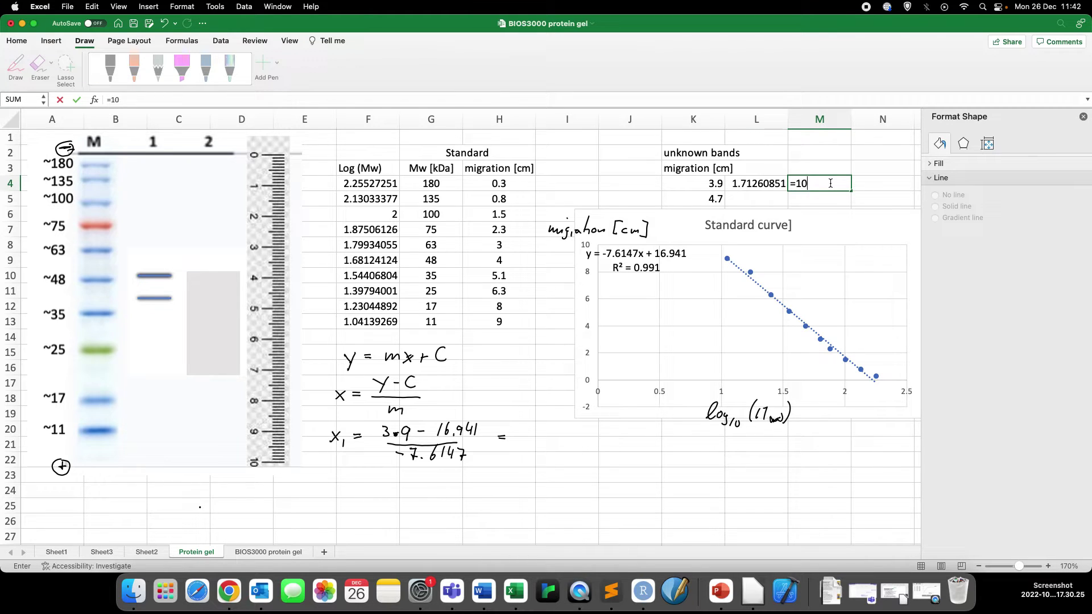
pyautogui.write('^')
pyautogui.click(771, 183)
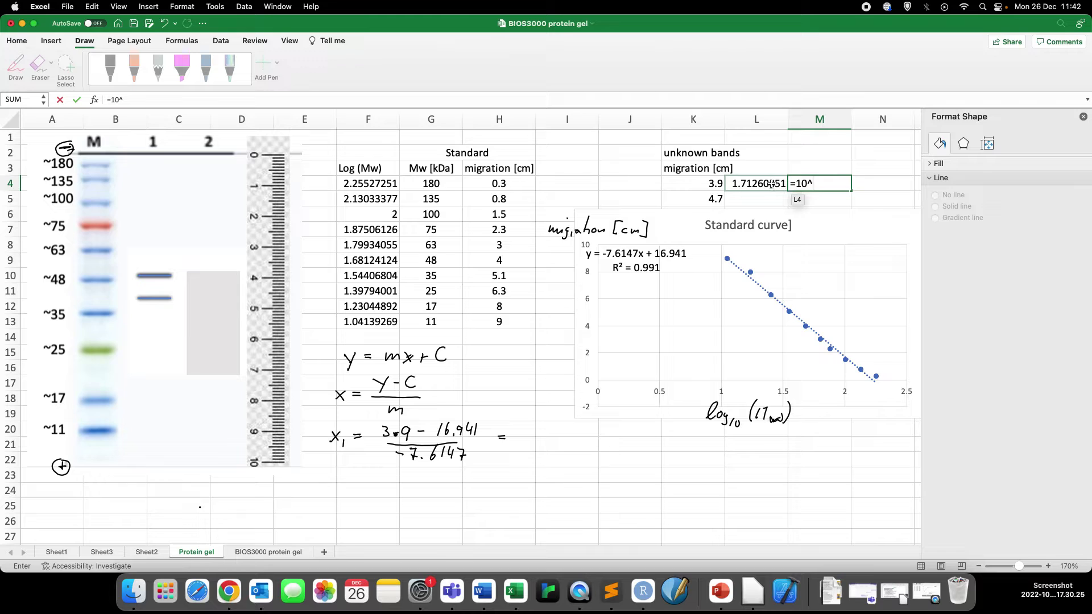
pyautogui.press('Return')
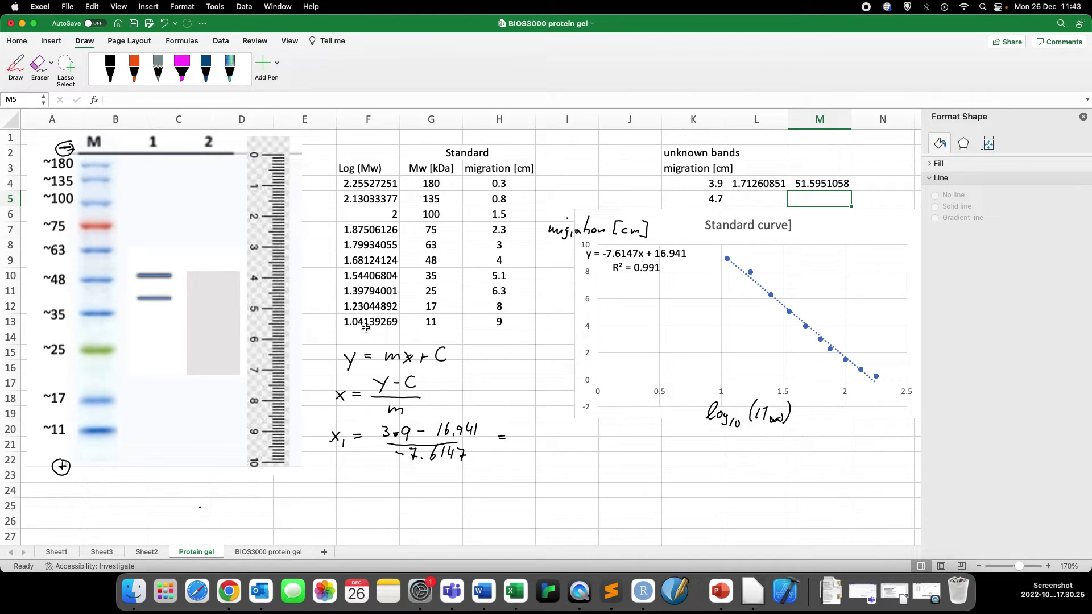
# Handwrite the label 52kDa beside the upper lane-1 band in black ink.
pyautogui.click(111, 69)
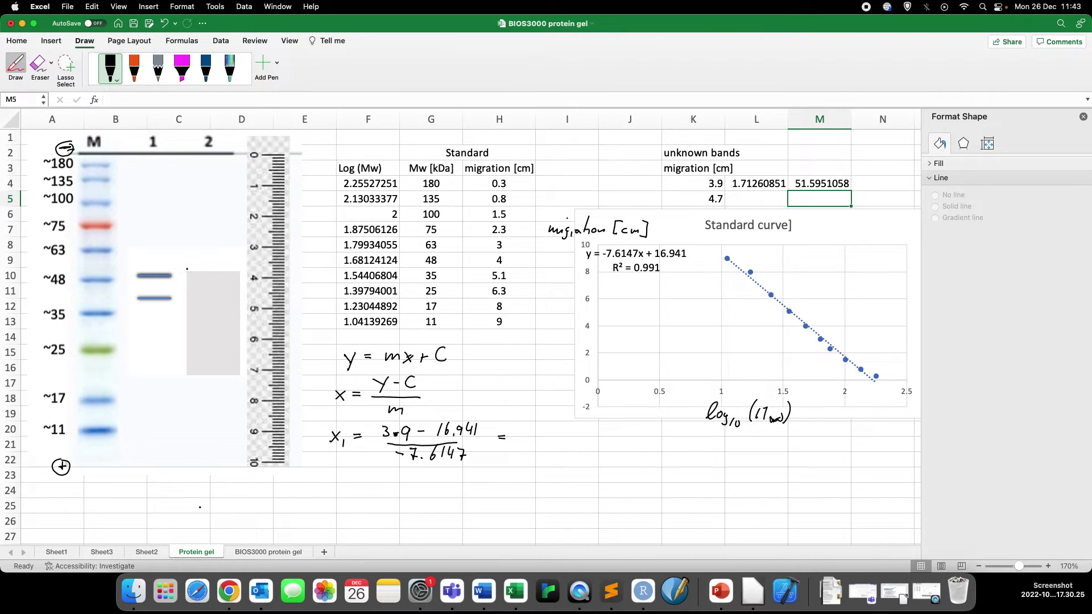
pyautogui.moveTo(188, 263)
pyautogui.mouseDown()
pyautogui.moveTo(184, 275)
pyautogui.moveTo(205, 275)
pyautogui.mouseUp()
pyautogui.moveTo(211, 266)
pyautogui.mouseDown()
pyautogui.moveTo(223, 265)
pyautogui.moveTo(214, 273)
pyautogui.mouseUp()
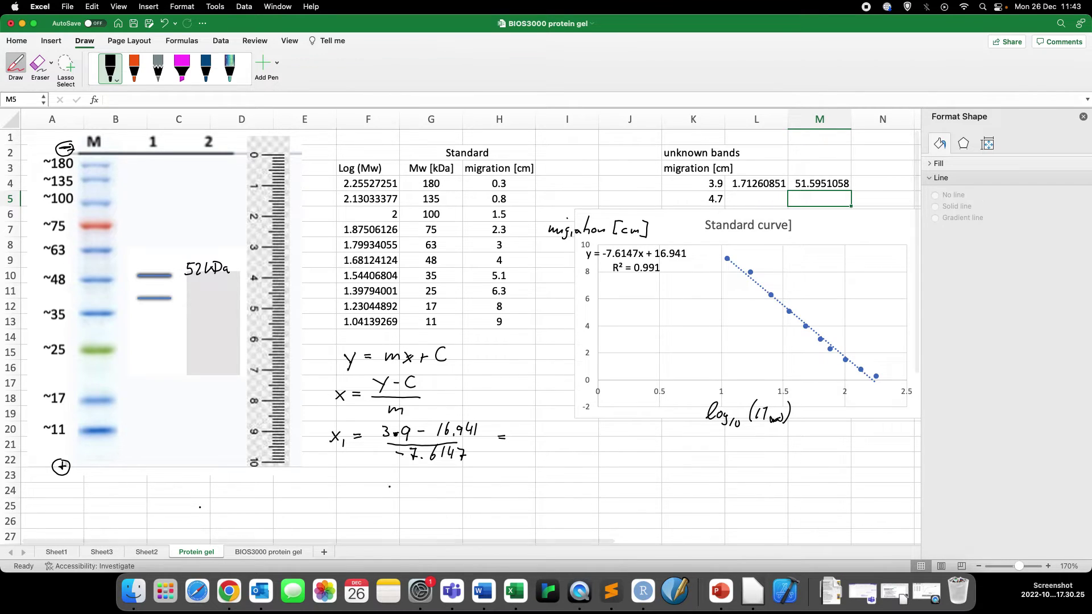
# Ink the second substitution (4.7 − 16.941)/−7.6147 below the first, then stop inking.
pyautogui.click(400, 489)
pyautogui.moveTo(394, 479)
pyautogui.mouseDown()
pyautogui.moveTo(393, 493)
pyautogui.moveTo(412, 476)
pyautogui.moveTo(407, 491)
pyautogui.moveTo(473, 483)
pyautogui.mouseUp()
pyautogui.moveTo(471, 480); pyautogui.dragTo(475, 488)
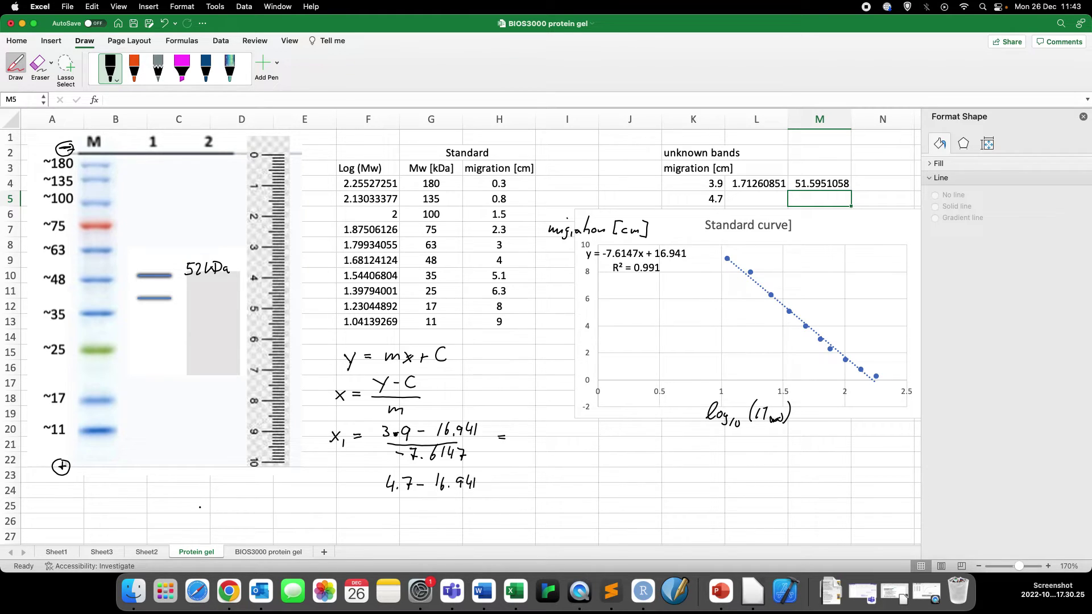
pyautogui.moveTo(392, 497); pyautogui.dragTo(467, 495)
pyautogui.moveTo(398, 508); pyautogui.dragTo(417, 514)
pyautogui.moveTo(414, 509); pyautogui.dragTo(435, 509)
pyautogui.moveTo(449, 502)
pyautogui.mouseDown()
pyautogui.moveTo(450, 515)
pyautogui.moveTo(472, 512)
pyautogui.mouseUp()
pyautogui.click(14, 64)
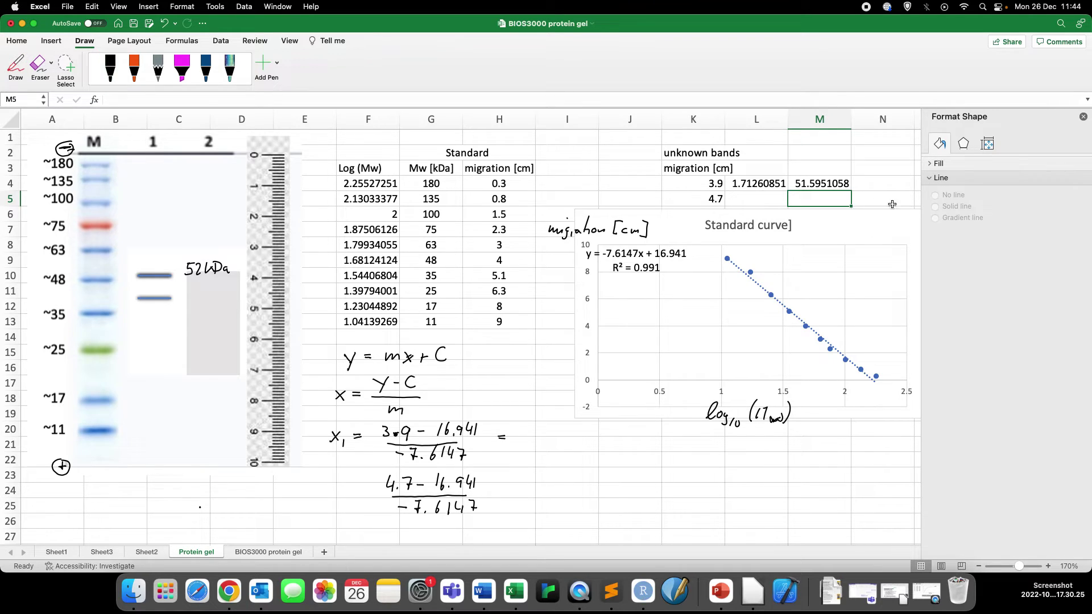
pyautogui.doubleClick(830, 198)
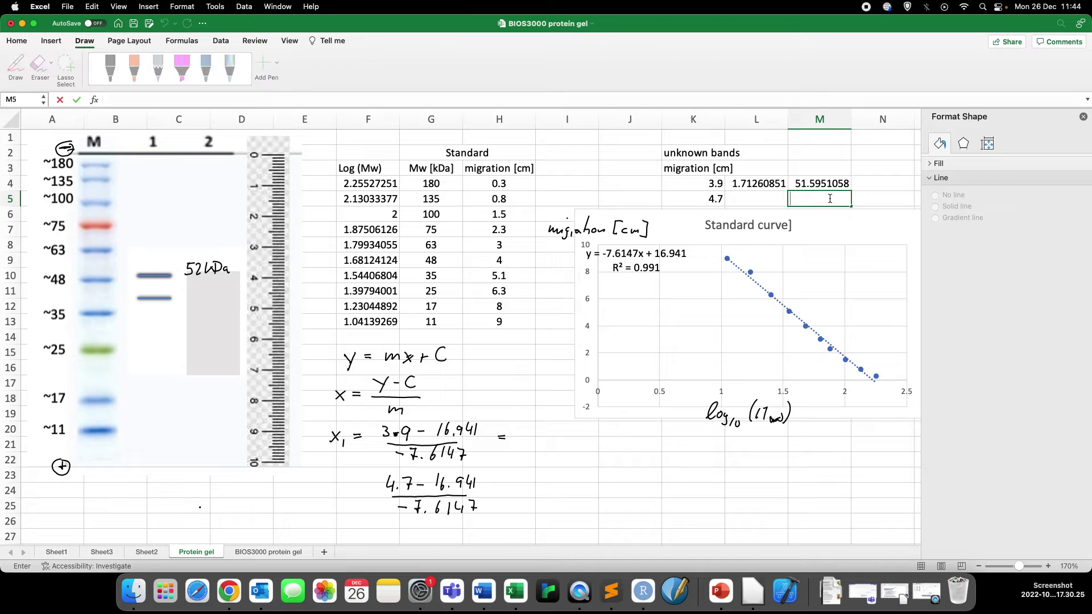
# Enter =(4.7-16.941)/-7.6147 in L5, giving the log weight 1.60754856.
pyautogui.click(757, 198)
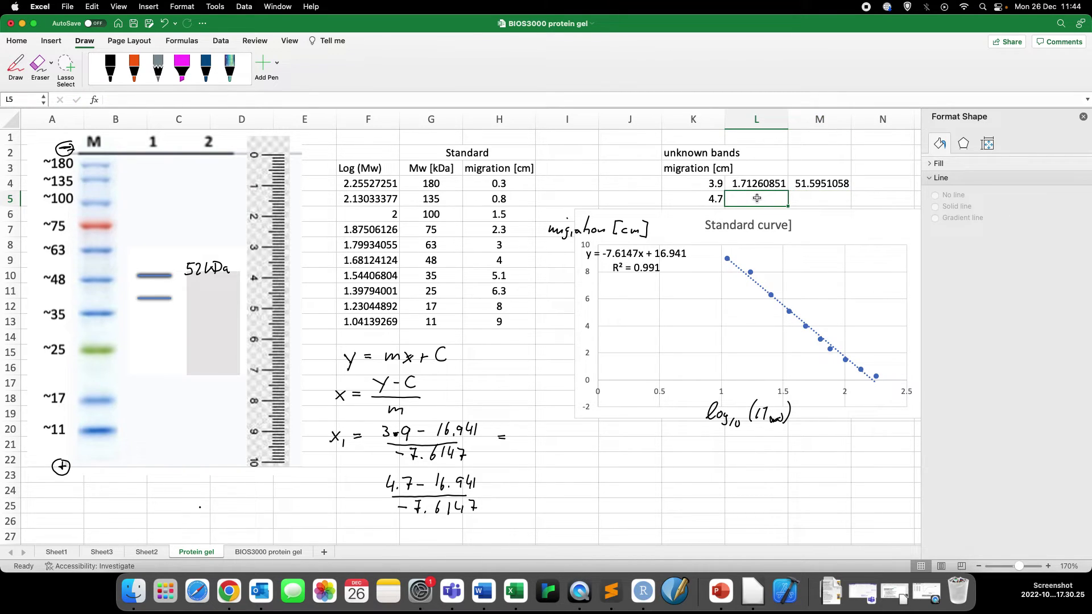
pyautogui.write('=')
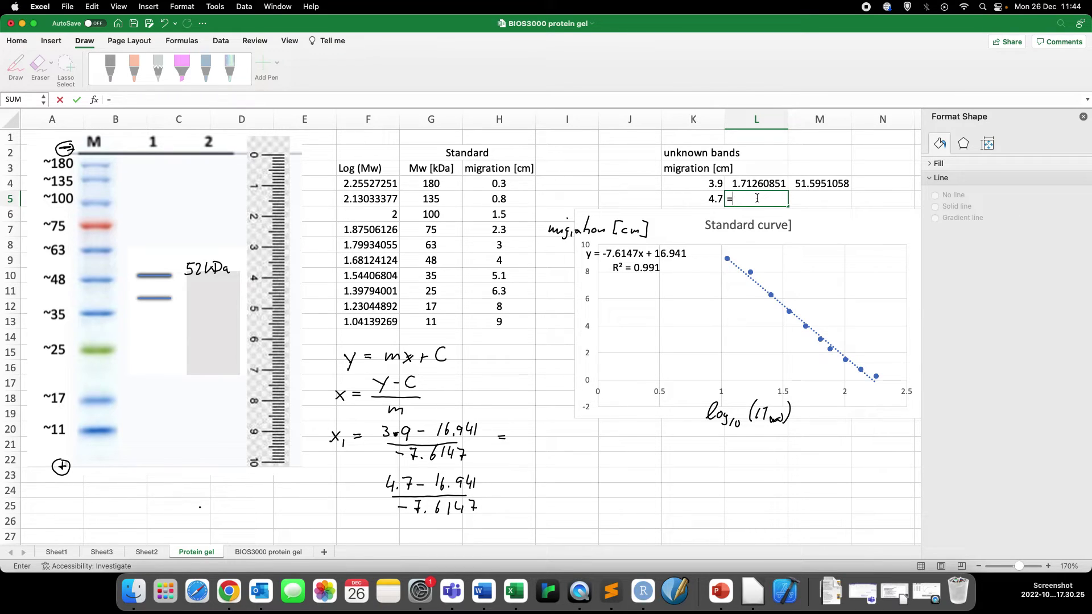
pyautogui.write('4.7')
pyautogui.click(733, 199)
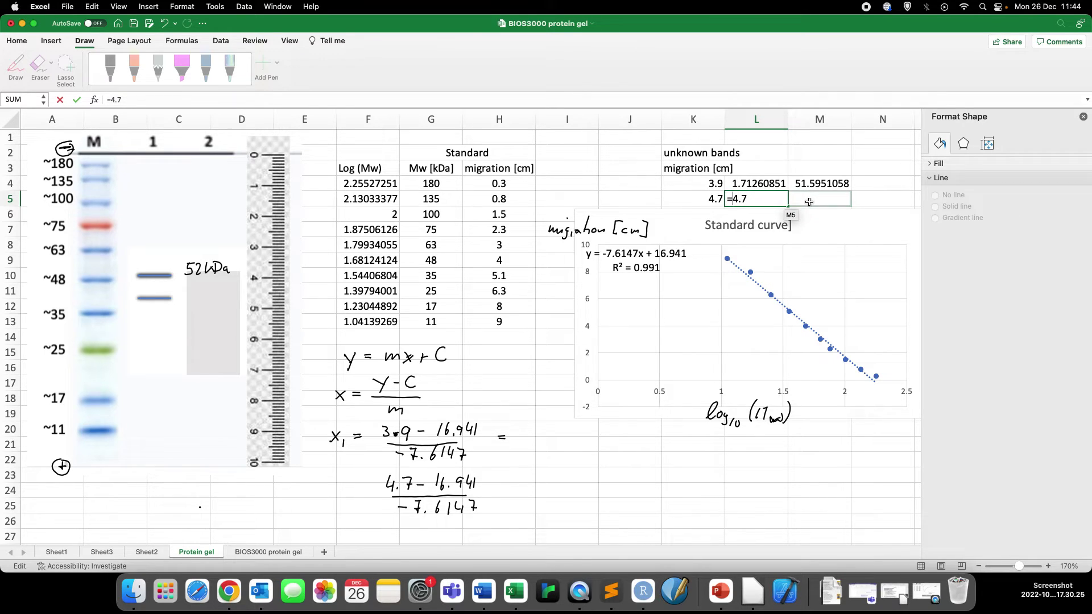
pyautogui.write('(')
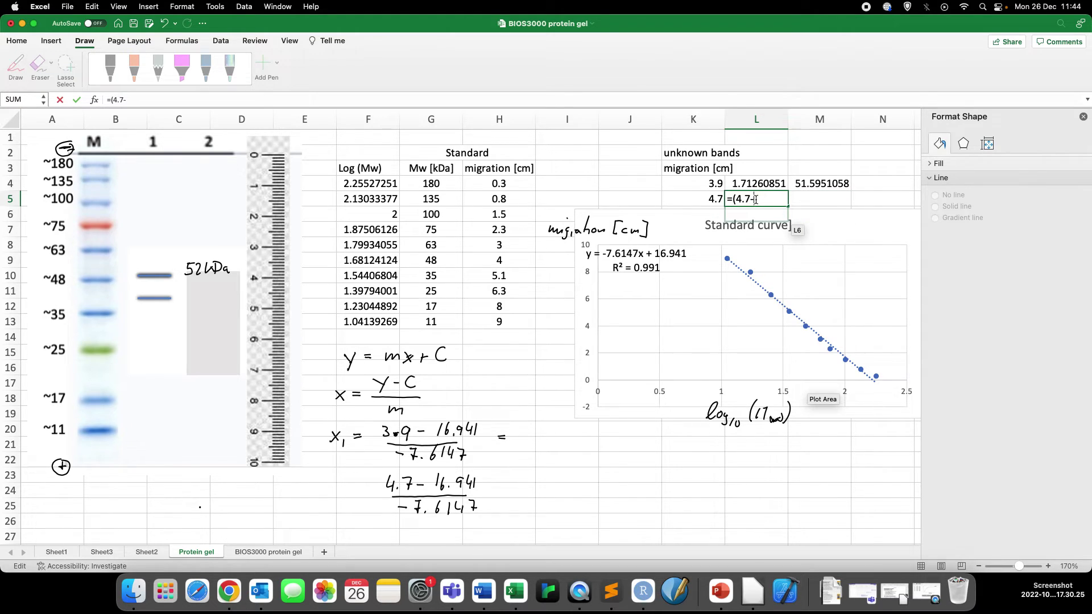
pyautogui.write('-16')
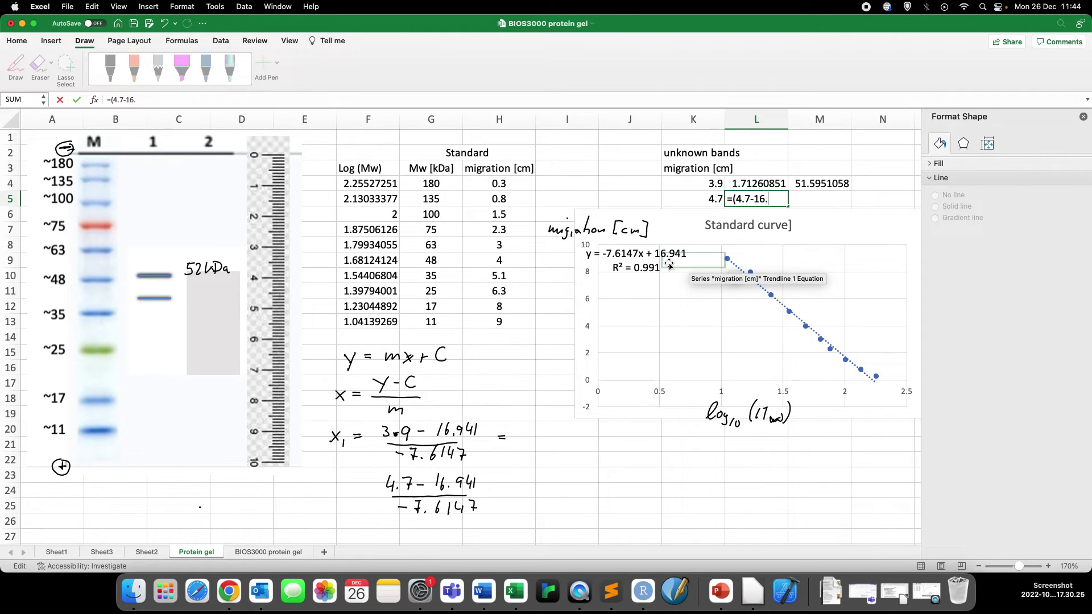
pyautogui.write('.941)/')
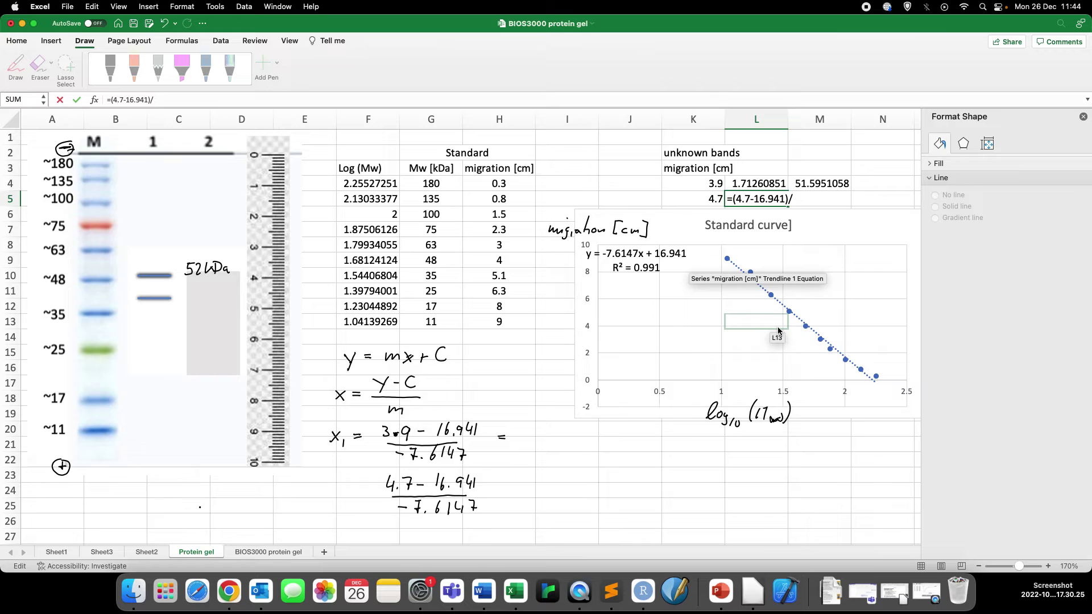
pyautogui.write('-')
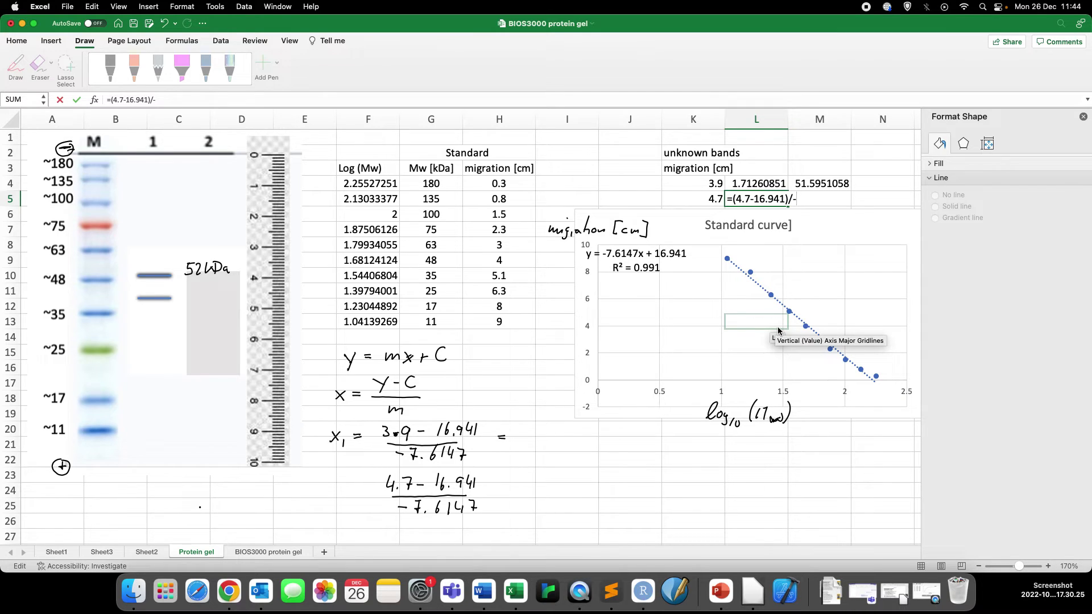
pyautogui.write('7.61')
pyautogui.write('47')
pyautogui.press('Return')
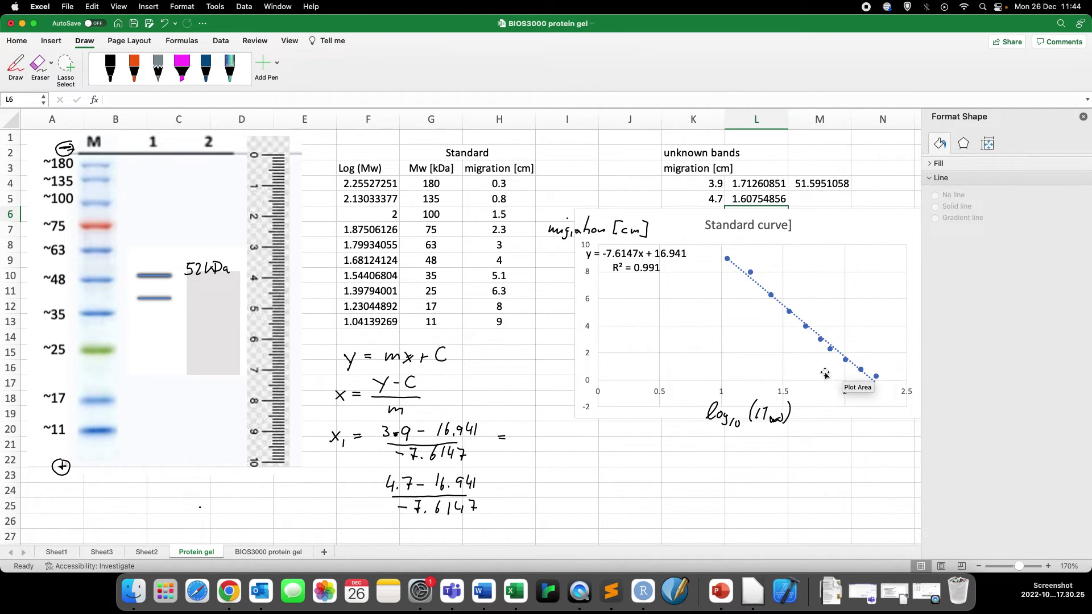
# Enter =10^L5 in M5 to get the band size 40.5087234 kDa.
pyautogui.doubleClick(816, 198)
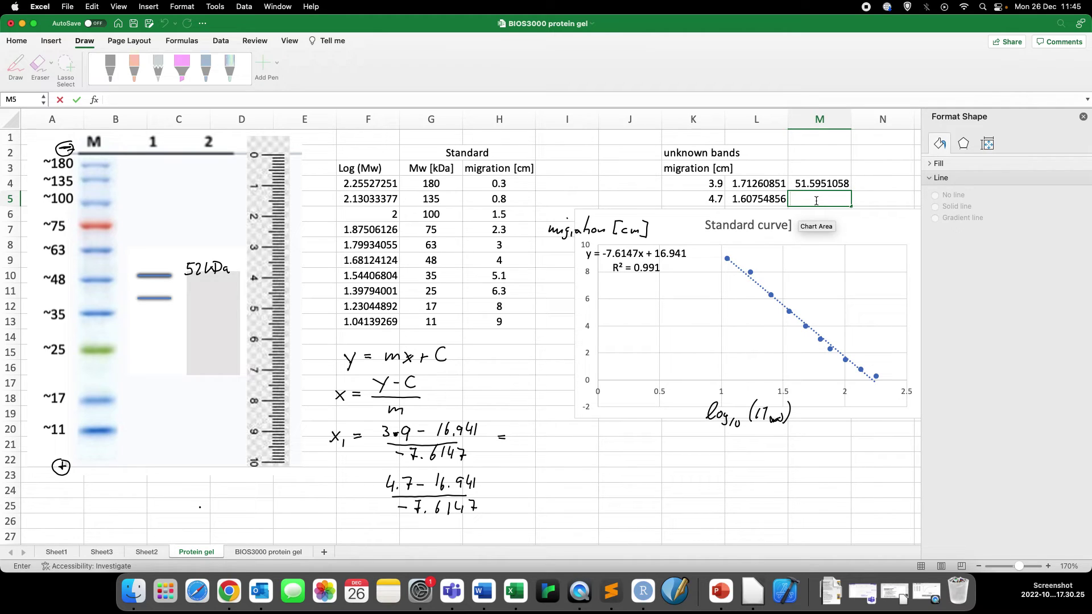
pyautogui.write('=10^')
pyautogui.click(775, 199)
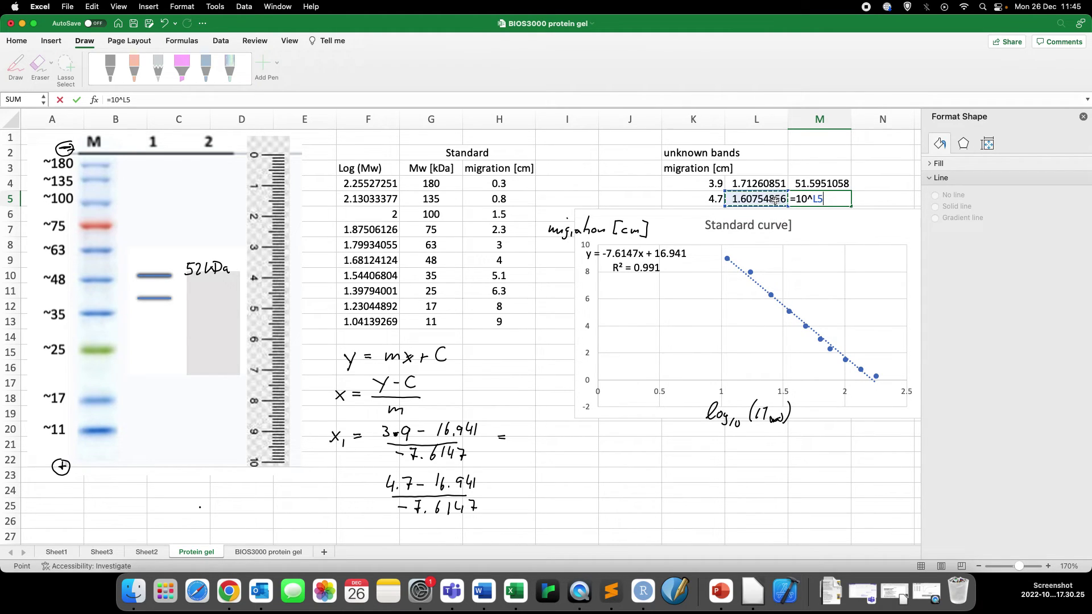
pyautogui.press('Return')
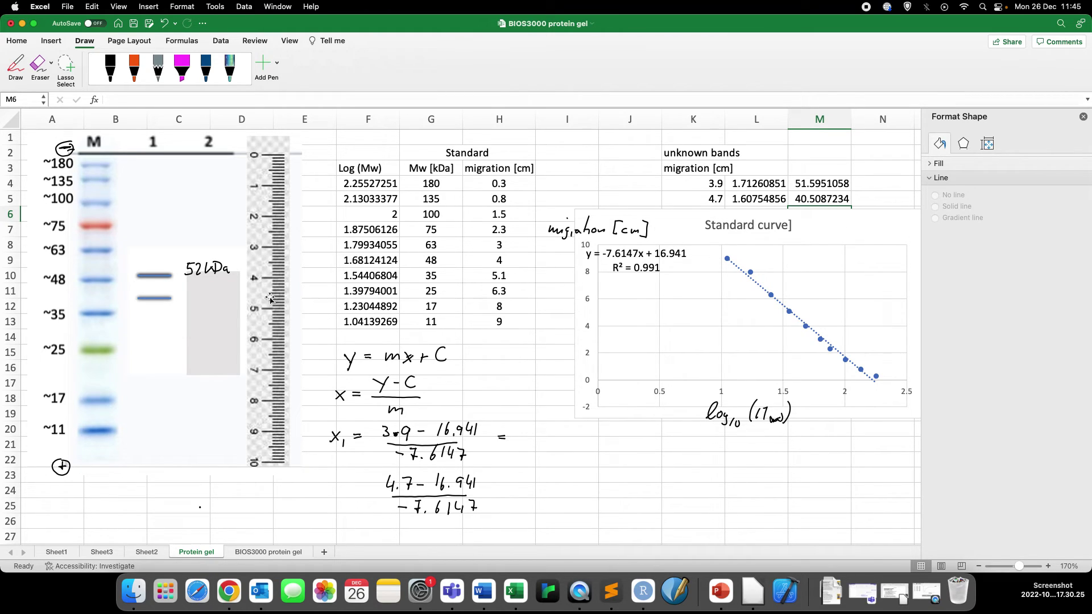
# Handwrite the label 41 kDa beside the lower band in black ink.
pyautogui.click(113, 70)
pyautogui.click(112, 70)
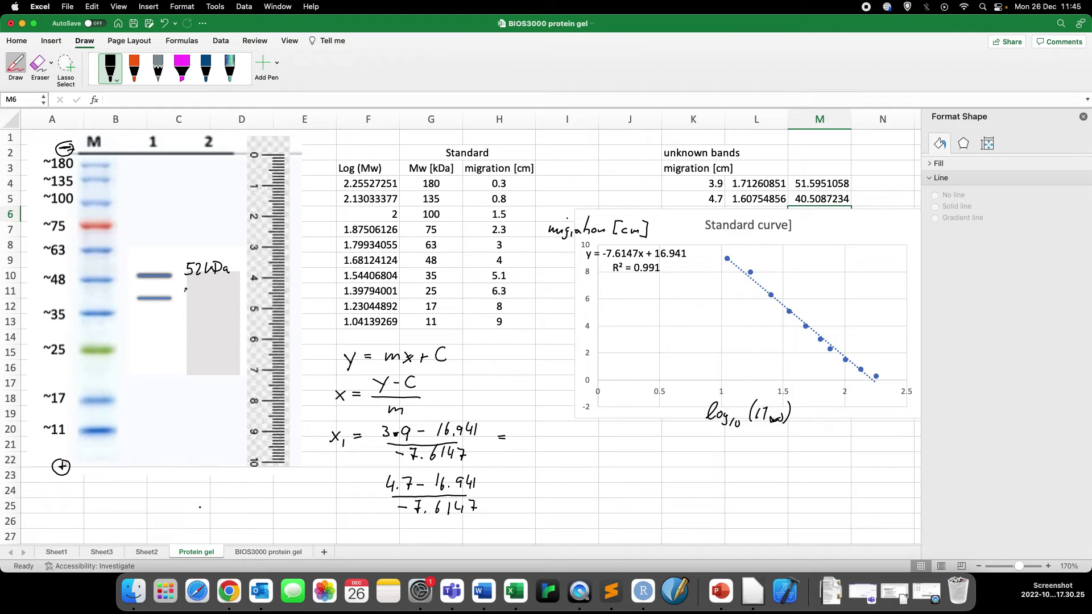
pyautogui.moveTo(185, 287)
pyautogui.mouseDown()
pyautogui.moveTo(189, 305)
pyautogui.moveTo(224, 305)
pyautogui.mouseUp()
pyautogui.moveTo(218, 283)
pyautogui.mouseDown()
pyautogui.moveTo(228, 301)
pyautogui.moveTo(213, 305)
pyautogui.moveTo(235, 304)
pyautogui.mouseUp()
# Write 52 ± 4 kDa inside the standard curve chart and begin the 41 below it.
pyautogui.moveTo(628, 327)
pyautogui.mouseDown()
pyautogui.moveTo(624, 335)
pyautogui.moveTo(639, 321)
pyautogui.moveTo(636, 334)
pyautogui.moveTo(711, 331)
pyautogui.mouseUp()
pyautogui.moveTo(710, 321)
pyautogui.mouseDown()
pyautogui.moveTo(711, 333)
pyautogui.moveTo(726, 333)
pyautogui.mouseUp()
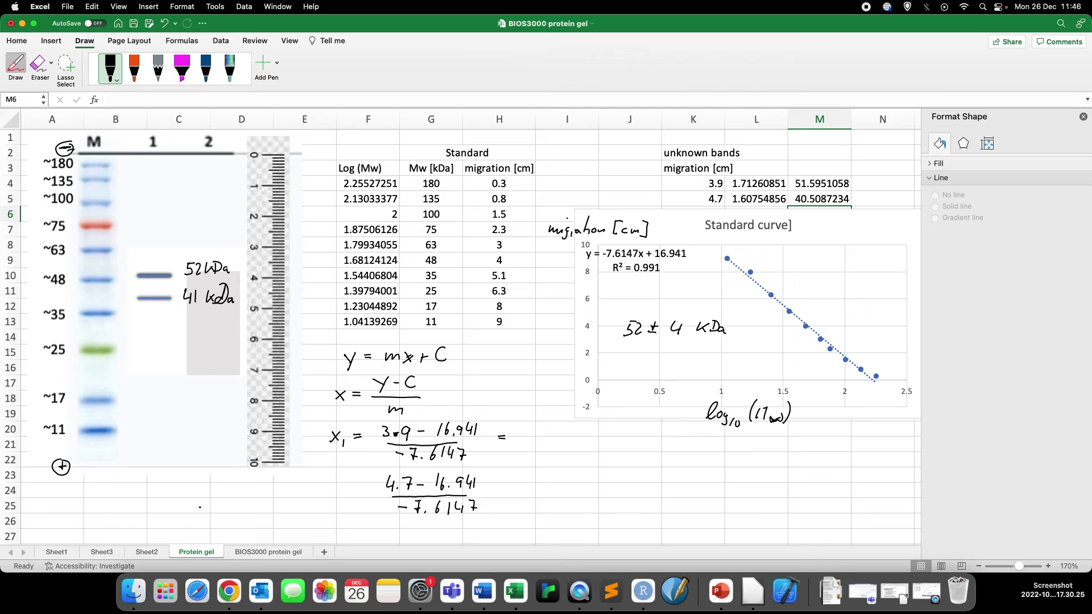
pyautogui.moveTo(629, 348)
pyautogui.mouseDown()
pyautogui.moveTo(632, 363)
pyautogui.moveTo(736, 355)
pyautogui.mouseUp()
# Draw an ink loop around the Log (Mw) header of the standard table.
pyautogui.moveTo(344, 156)
pyautogui.mouseDown()
pyautogui.moveTo(328, 170)
pyautogui.moveTo(343, 182)
pyautogui.moveTo(374, 179)
pyautogui.moveTo(392, 160)
pyautogui.moveTo(358, 146)
pyautogui.moveTo(319, 167)
pyautogui.mouseUp()
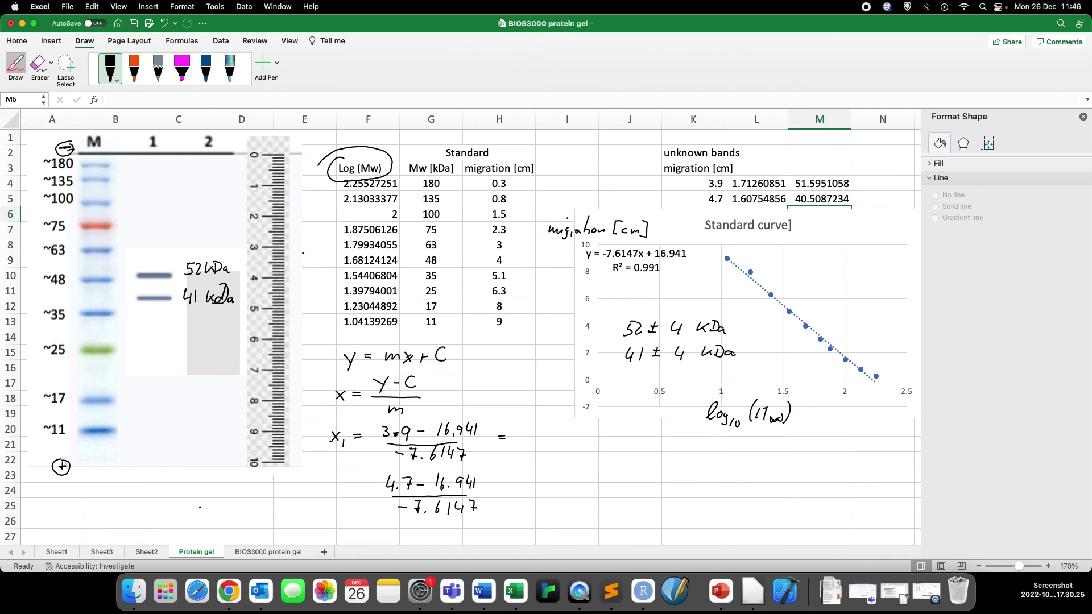